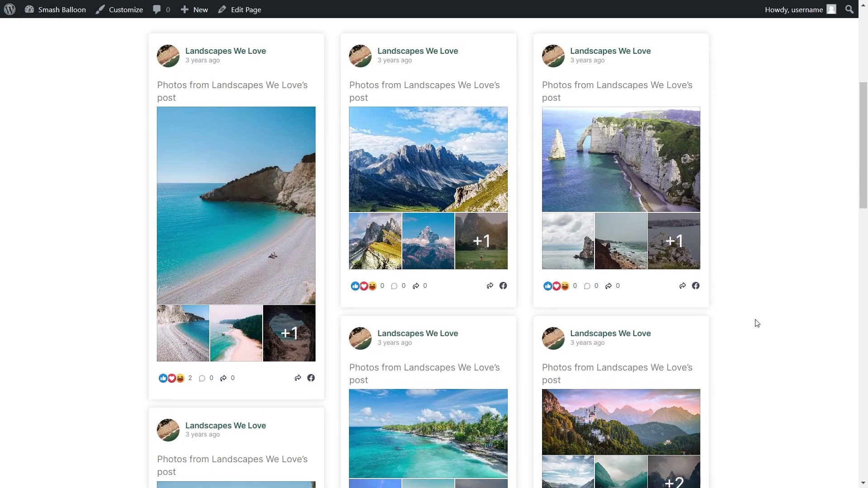
# - Scroll down the live Landscapes We Love feed page
pyautogui.scroll(-6, 757, 324)
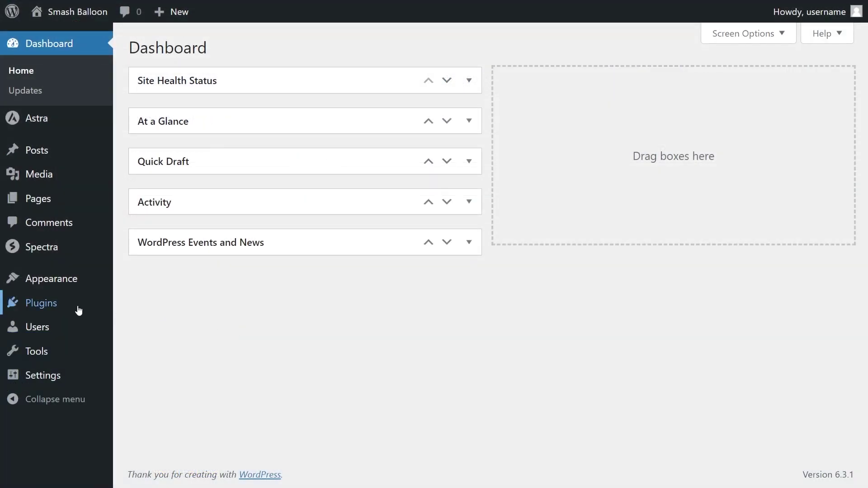
# - Upload the Custom Facebook Feed Pro zip as a new plugin, install it and activate it
pyautogui.moveTo(15, 304)
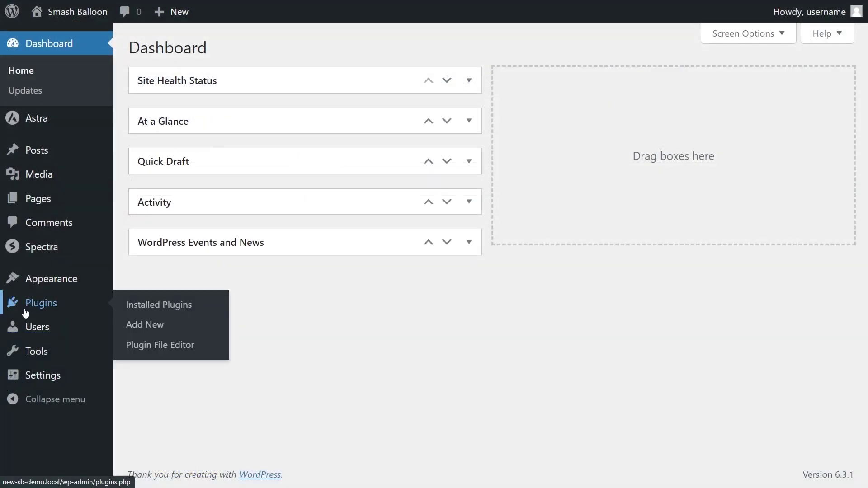
pyautogui.click(140, 333)
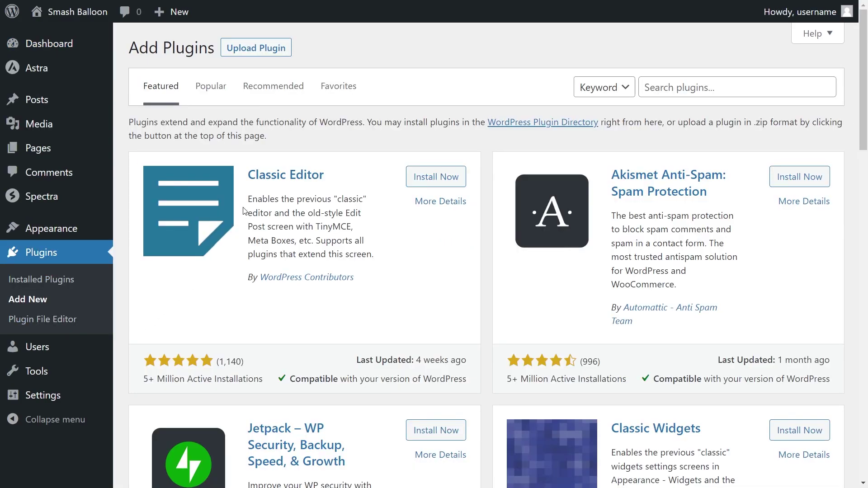
pyautogui.click(254, 55)
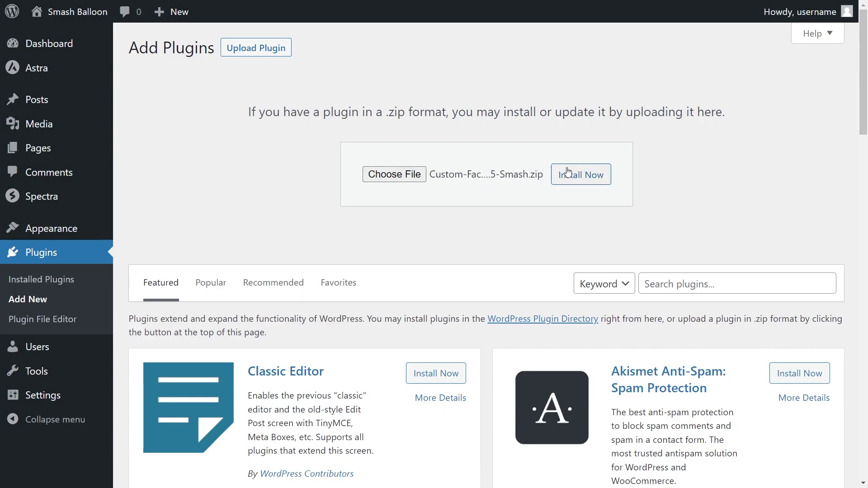
pyautogui.click(577, 179)
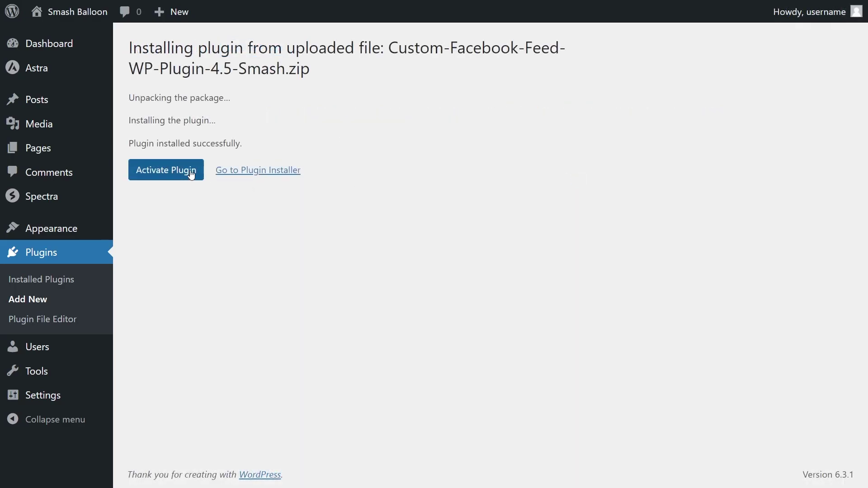
pyautogui.click(192, 174)
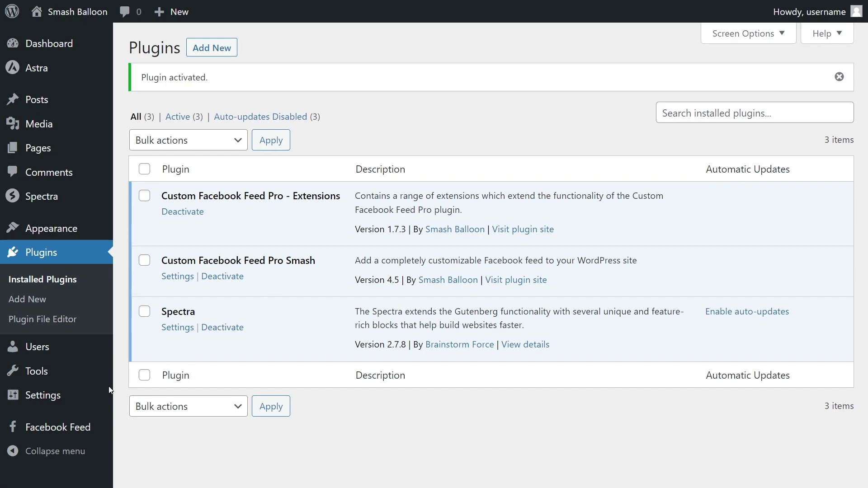
# - Paste and activate the Pro license key in Facebook Feed Settings, then go to All Feeds
pyautogui.moveTo(46, 432)
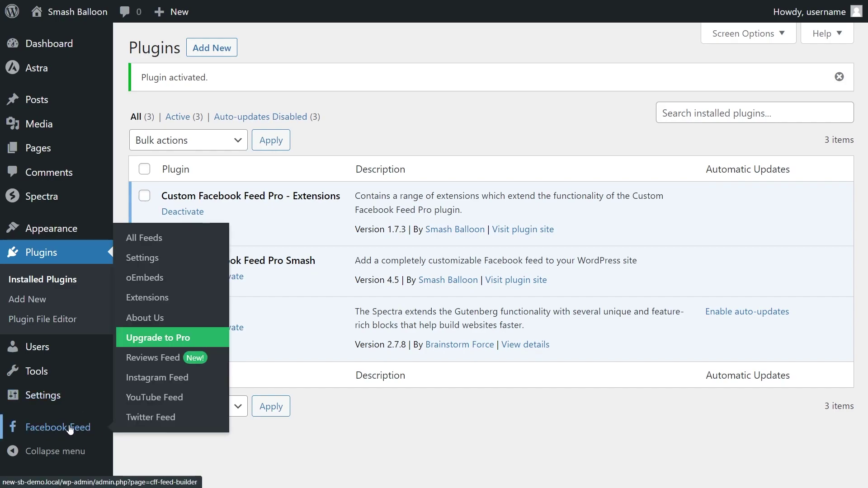
pyautogui.click(149, 257)
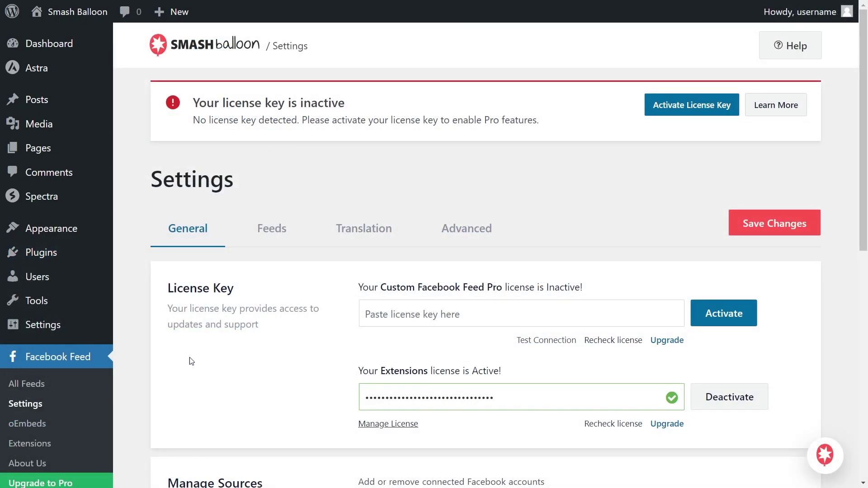
pyautogui.click(415, 316)
pyautogui.hotkey('ctrl', 'v')
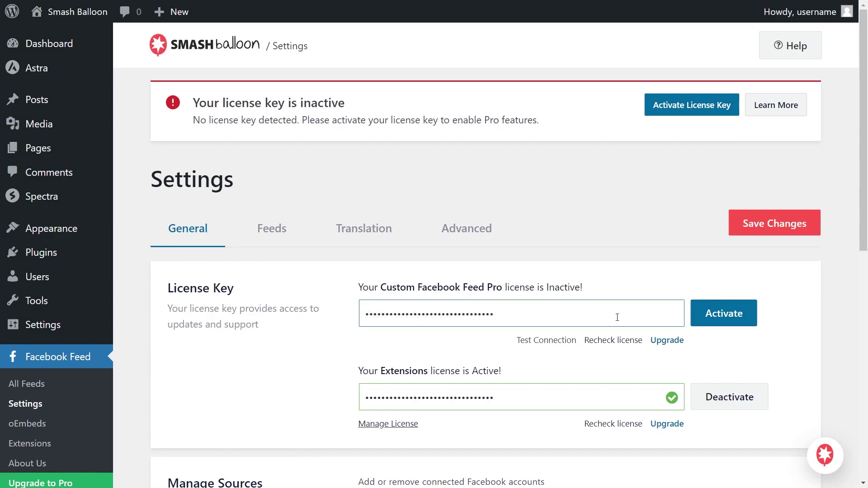
pyautogui.click(708, 326)
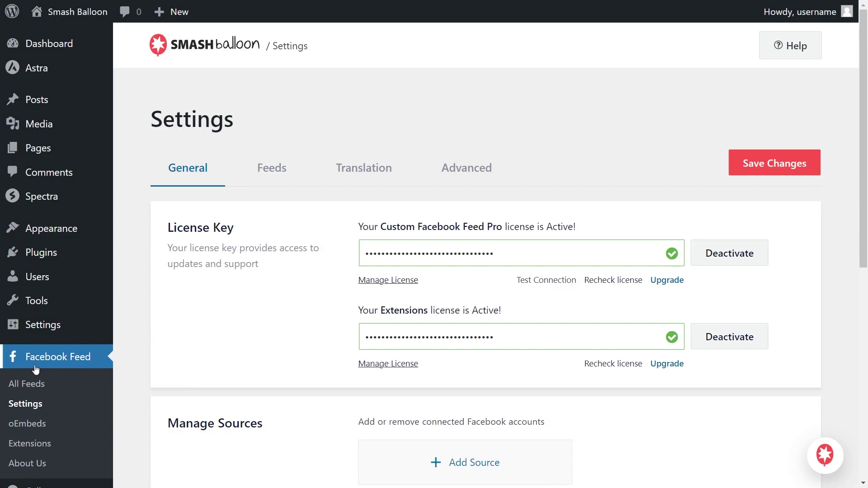
pyautogui.click(32, 384)
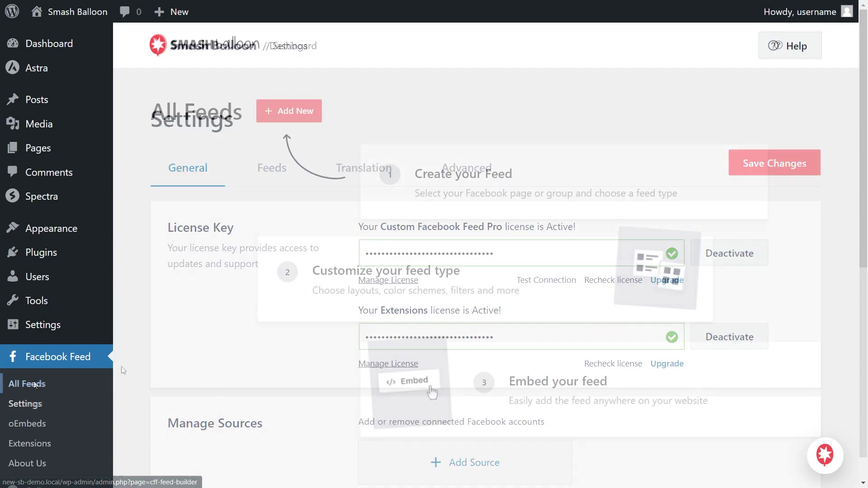
# - Start a new Timeline feed and add a new Facebook source
pyautogui.click(289, 110)
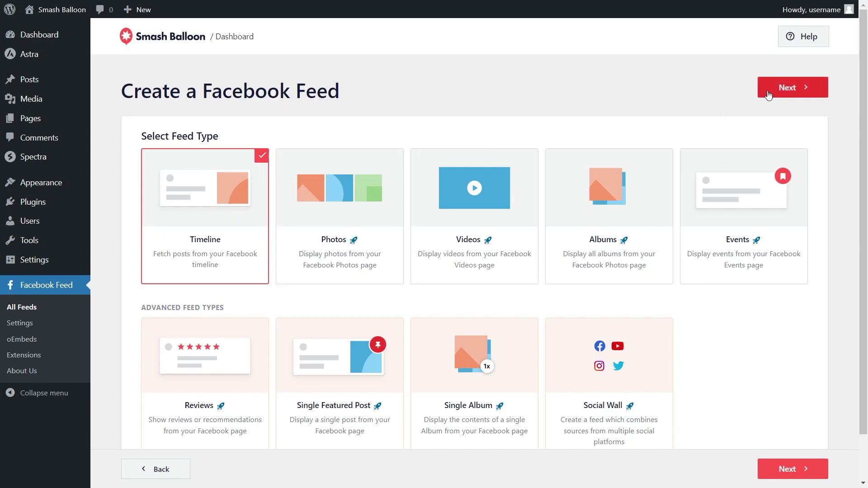
pyautogui.click(787, 88)
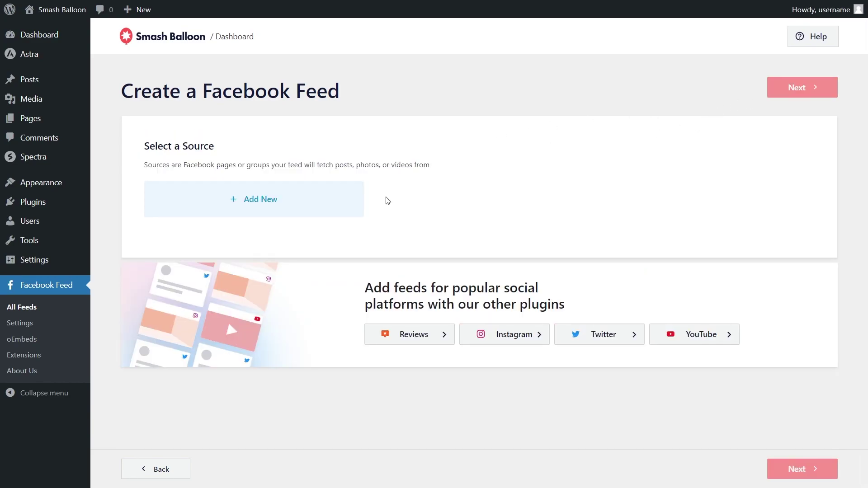
pyautogui.click(294, 196)
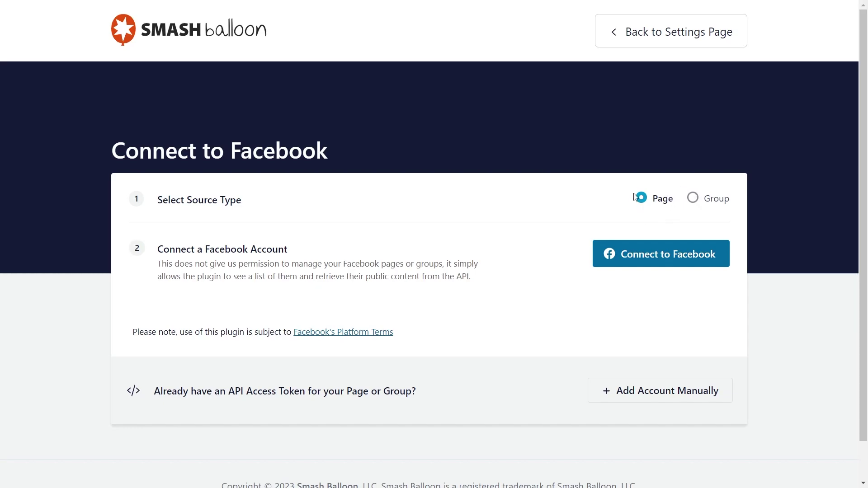
# - Connect Facebook, share the fourth listed page, and approve Smash Balloon's permissions
pyautogui.click(649, 255)
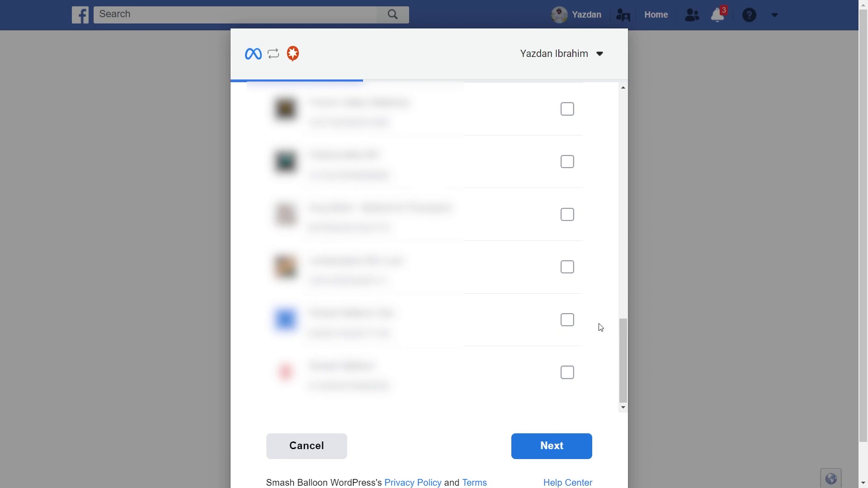
pyautogui.click(568, 268)
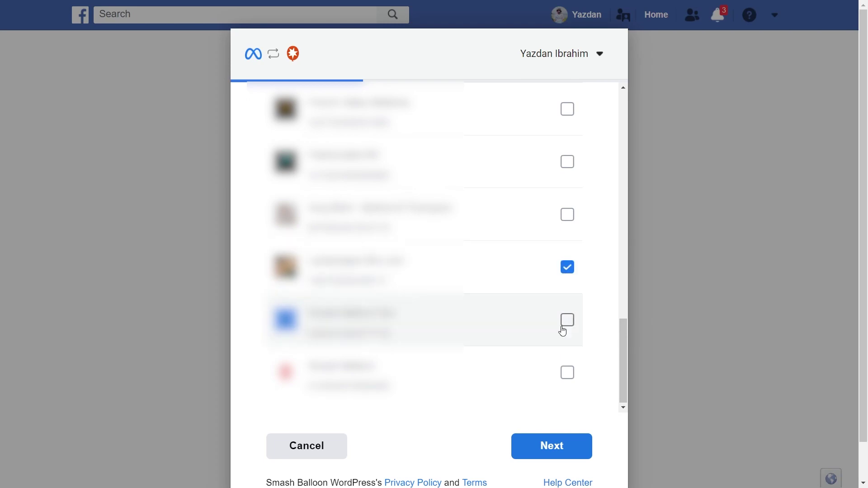
pyautogui.click(552, 445)
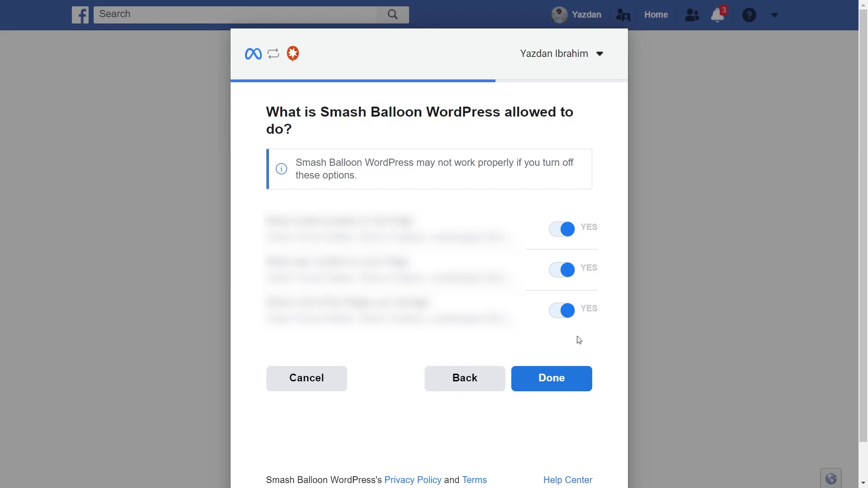
pyautogui.click(570, 371)
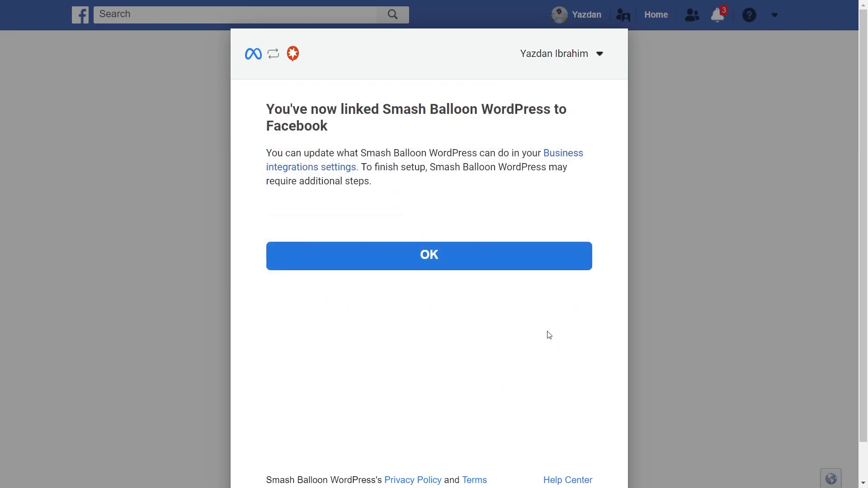
pyautogui.click(494, 263)
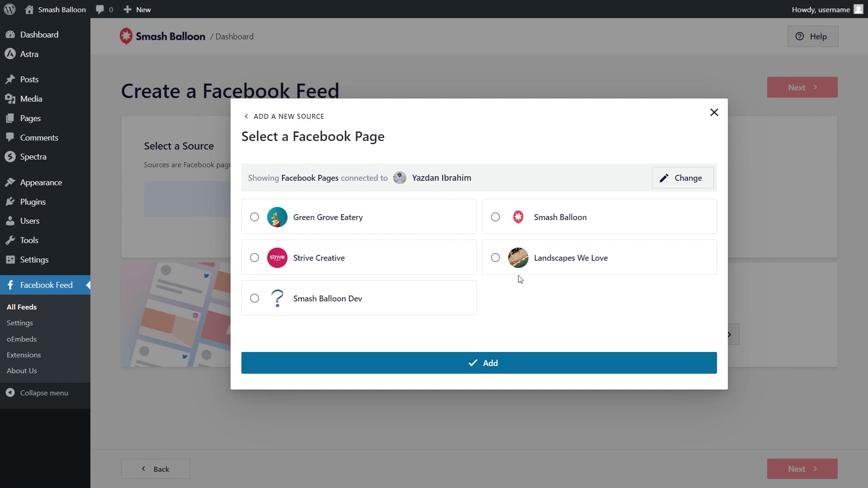
# - Add Landscapes We Love as the feed's source and select it
pyautogui.click(552, 262)
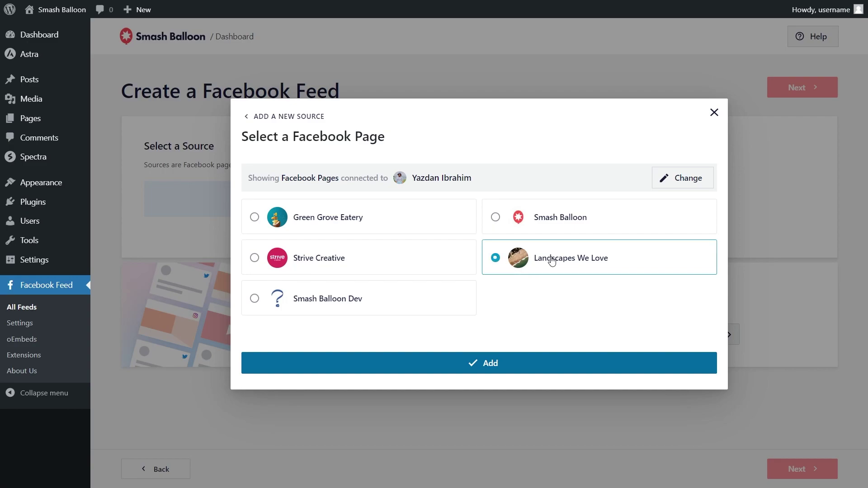
pyautogui.click(489, 362)
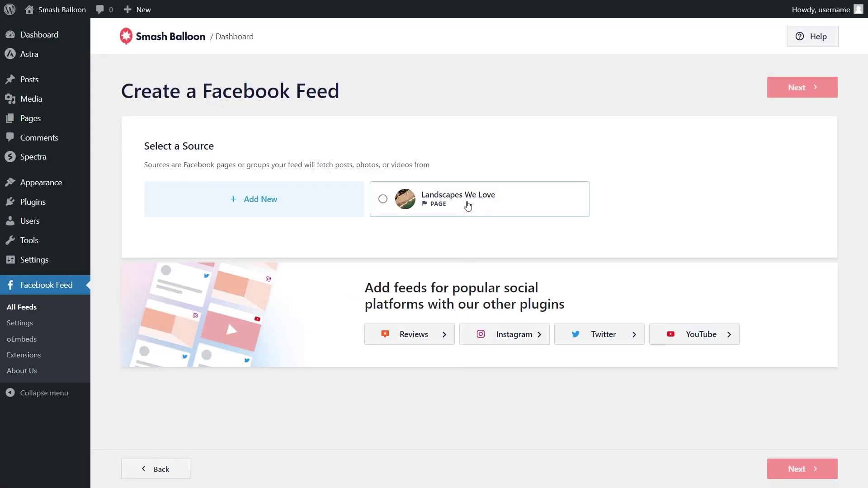
pyautogui.click(468, 206)
pyautogui.click(799, 88)
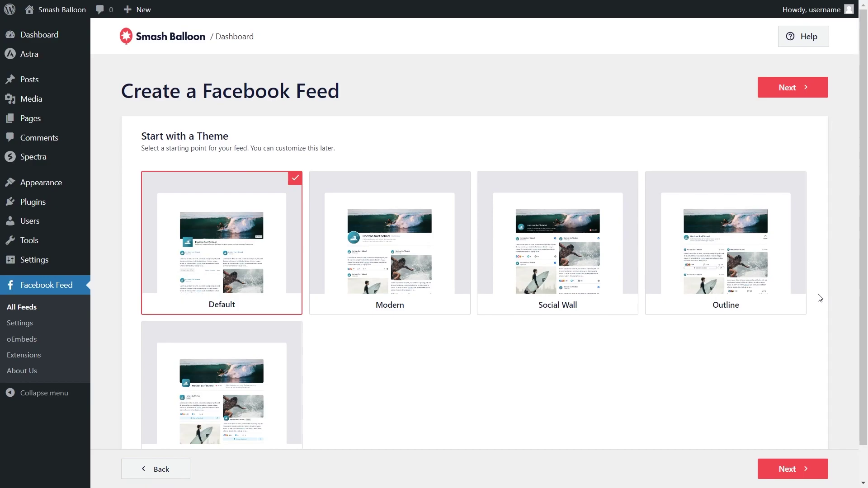
# - Choose the Modern theme and the Simple Masonry template for the feed
pyautogui.scroll(-1, 820, 297)
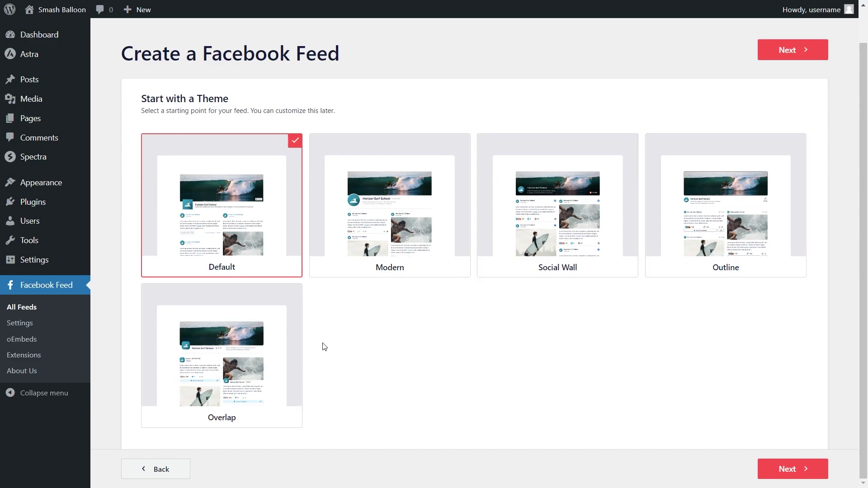
pyautogui.click(425, 267)
pyautogui.click(780, 53)
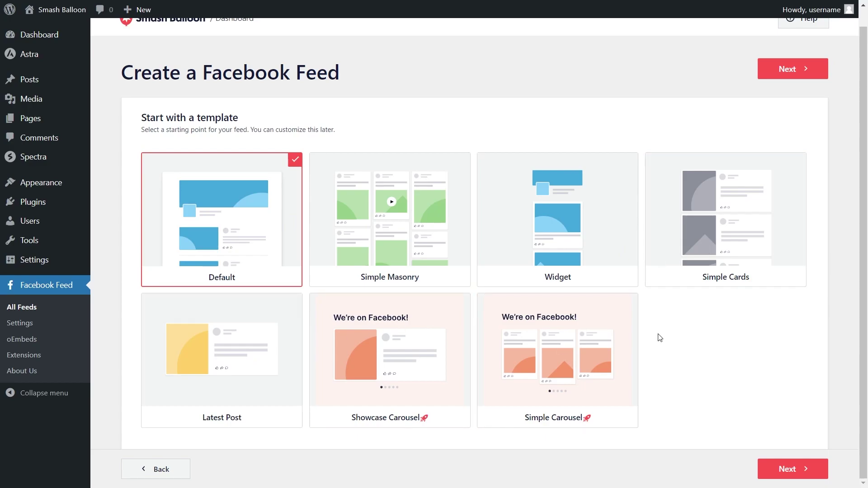
pyautogui.click(450, 264)
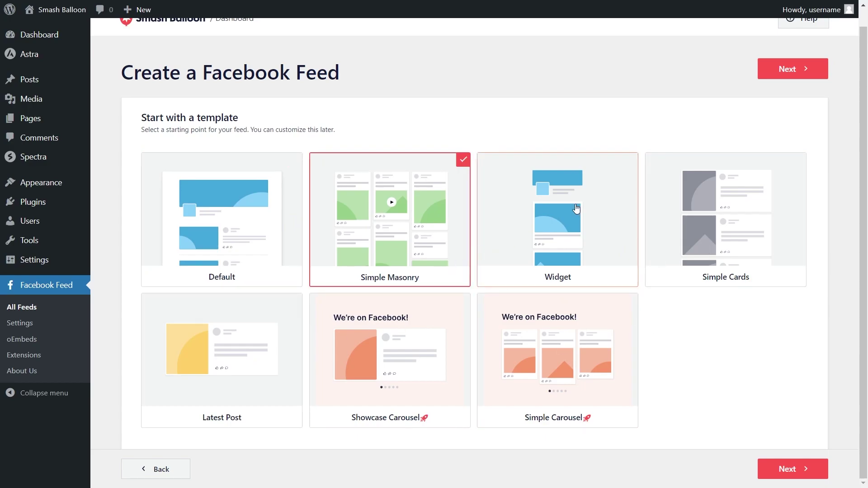
pyautogui.click(777, 76)
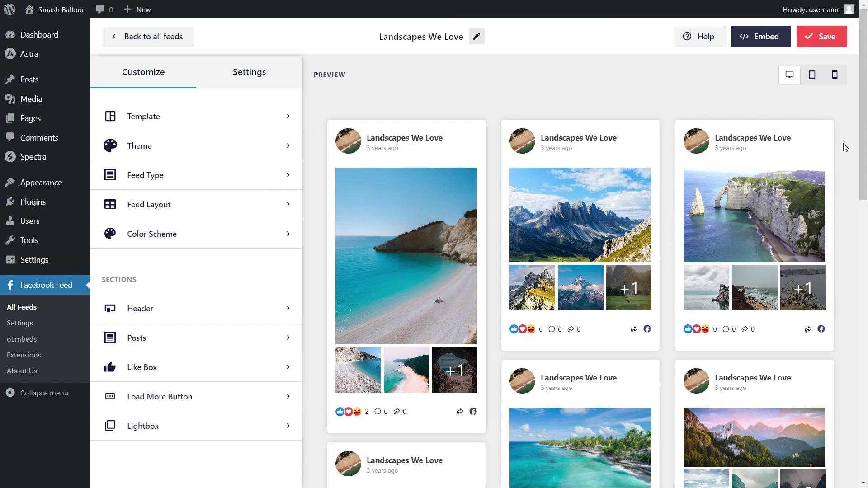
# - Scroll through the feed preview and open the Feed Layout settings
pyautogui.scroll(-6, 845, 149)
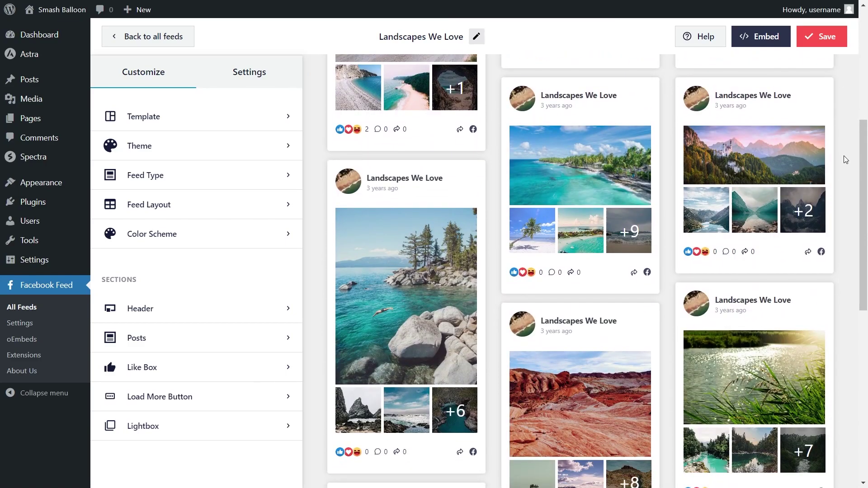
pyautogui.scroll(6, 845, 159)
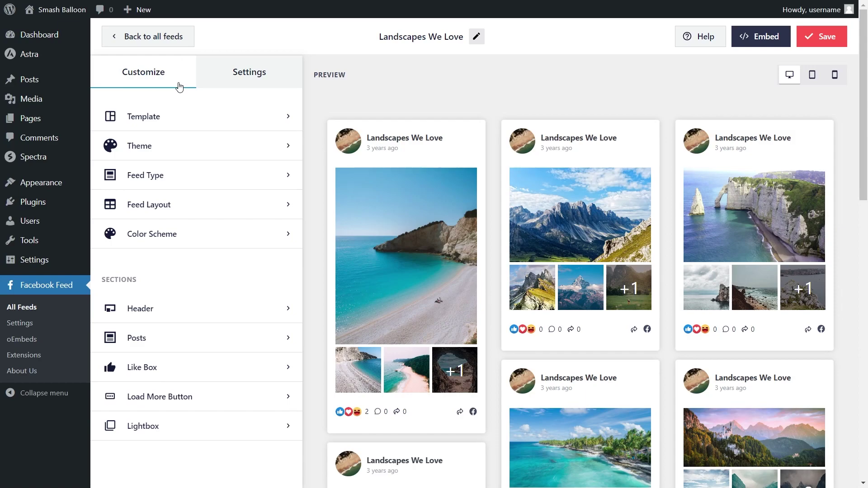
pyautogui.click(198, 204)
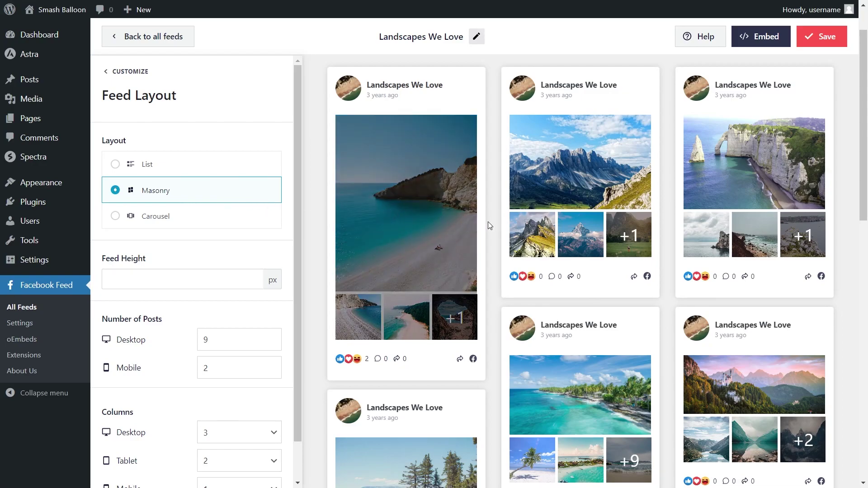
# - Try the List and Carousel layouts, paging the carousel preview, then settle on Masonry
pyautogui.click(194, 174)
pyautogui.scroll(-10, 315, 180)
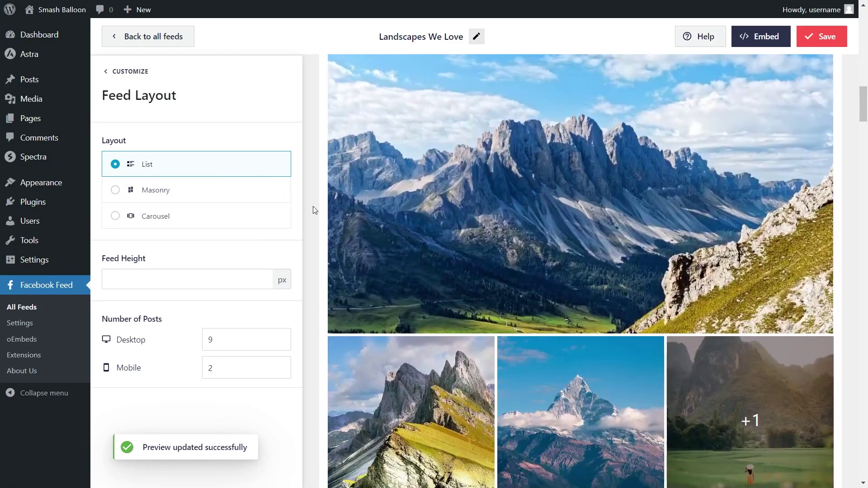
pyautogui.click(213, 163)
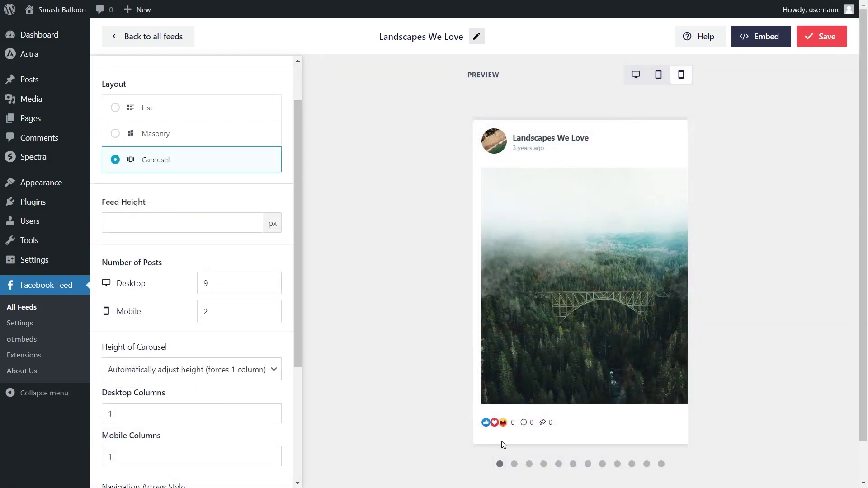
pyautogui.click(515, 466)
pyautogui.click(529, 466)
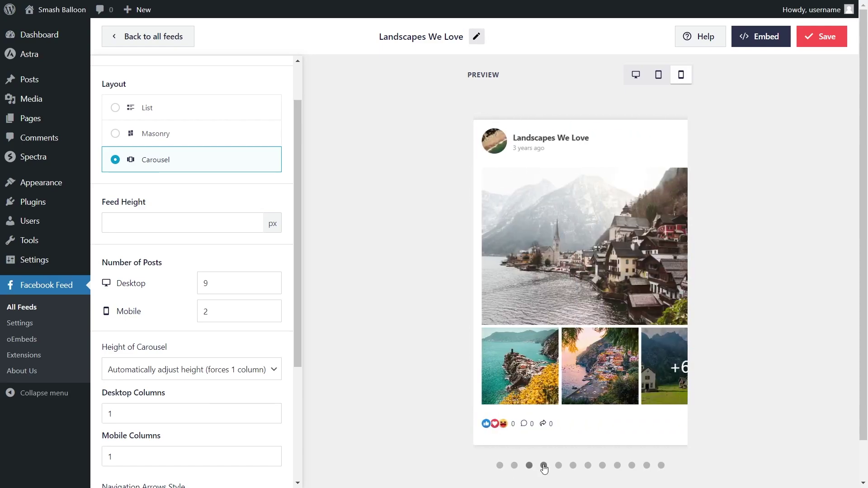
pyautogui.click(544, 465)
pyautogui.click(190, 157)
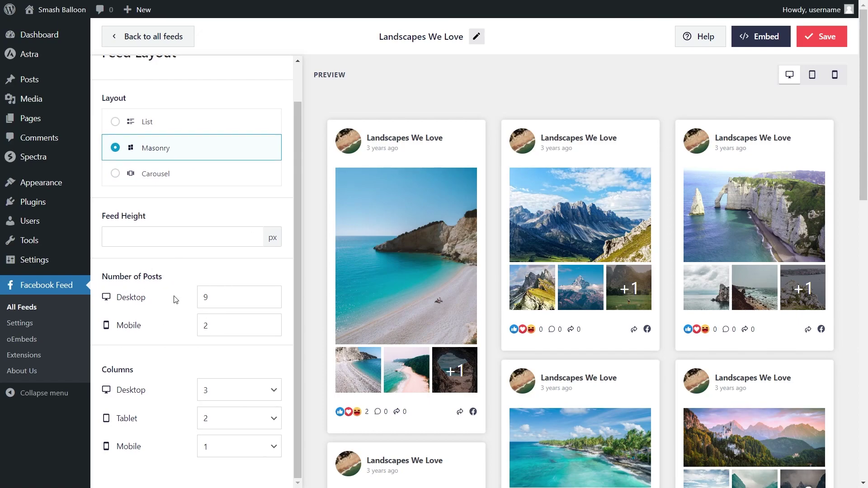
# - Try 3 then 9 desktop posts and 2 then 3 desktop columns, then save
pyautogui.doubleClick(213, 296)
pyautogui.write('3')
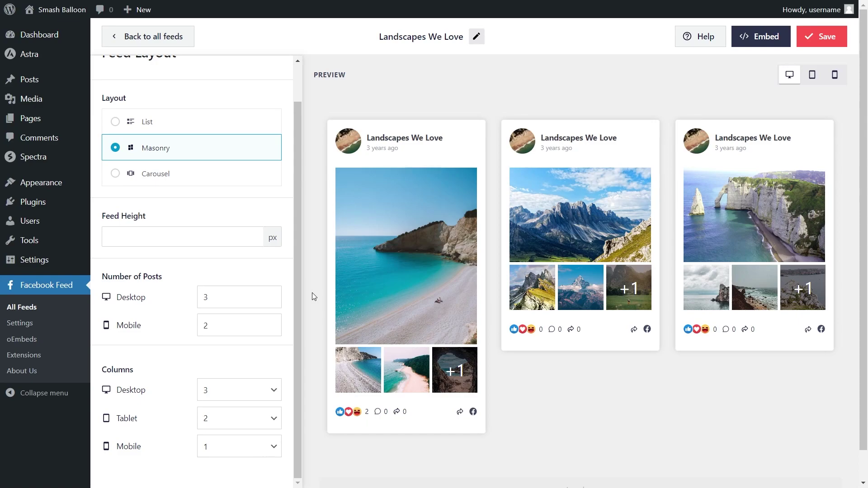
pyautogui.doubleClick(224, 297)
pyautogui.write('9')
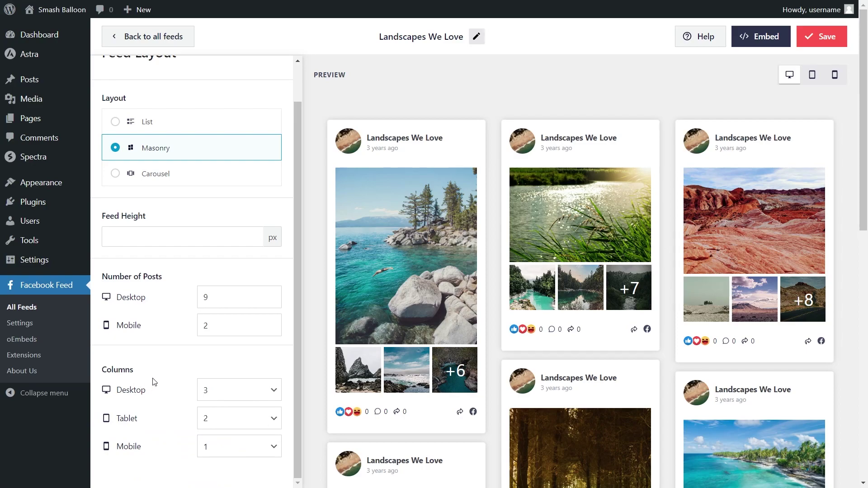
pyautogui.click(270, 393)
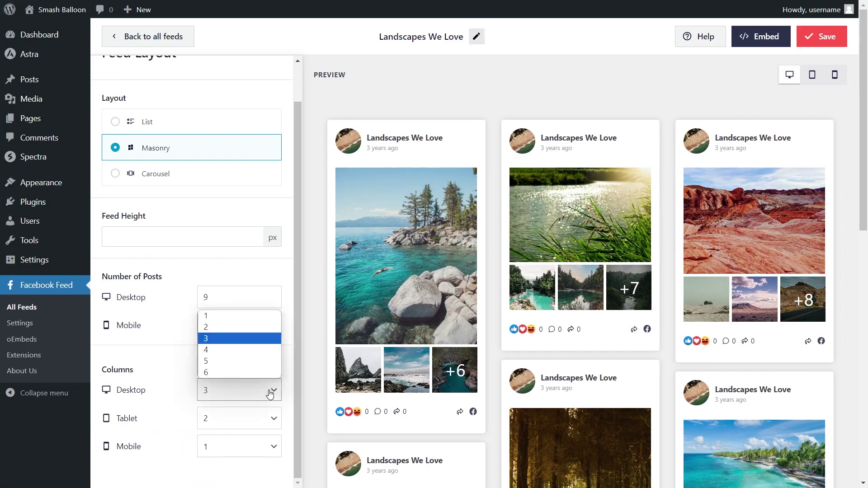
pyautogui.click(254, 327)
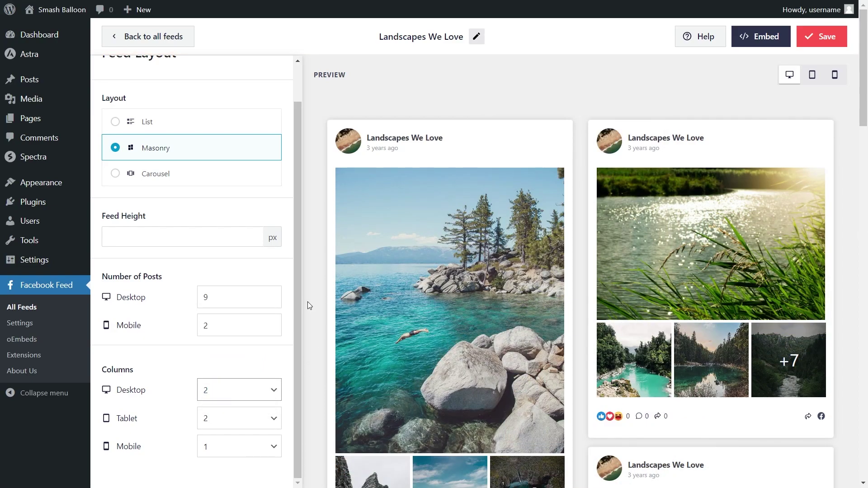
pyautogui.click(262, 398)
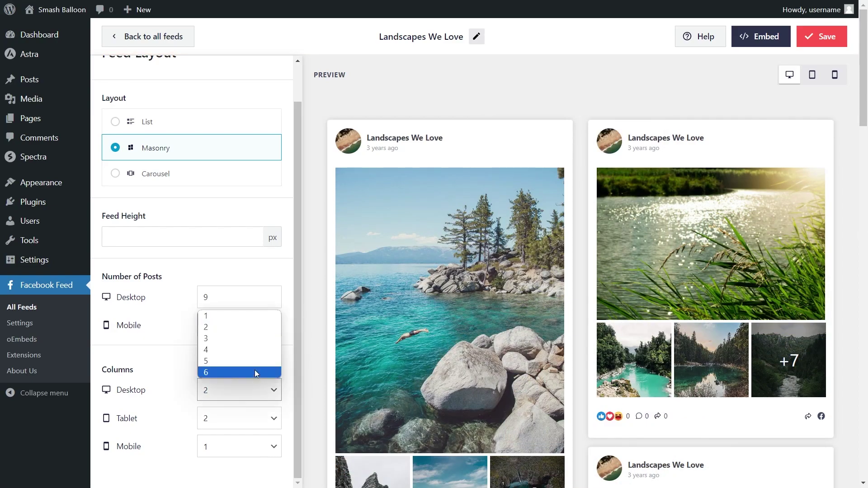
pyautogui.click(249, 343)
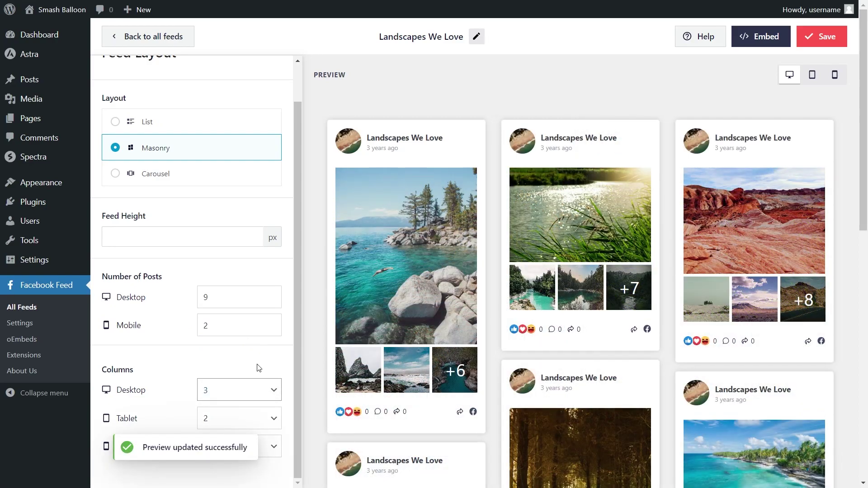
pyautogui.click(835, 45)
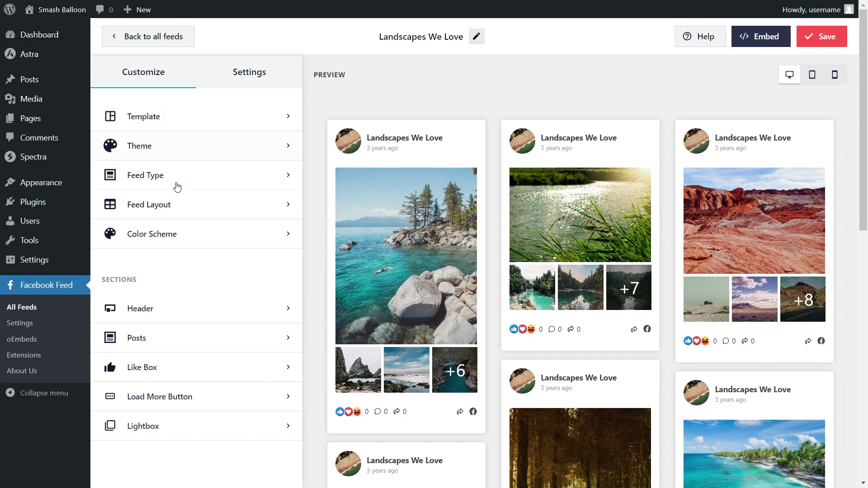
# - Try the Light, Dark and Custom colour schemes with red, yellow and green card backgrounds
pyautogui.click(185, 240)
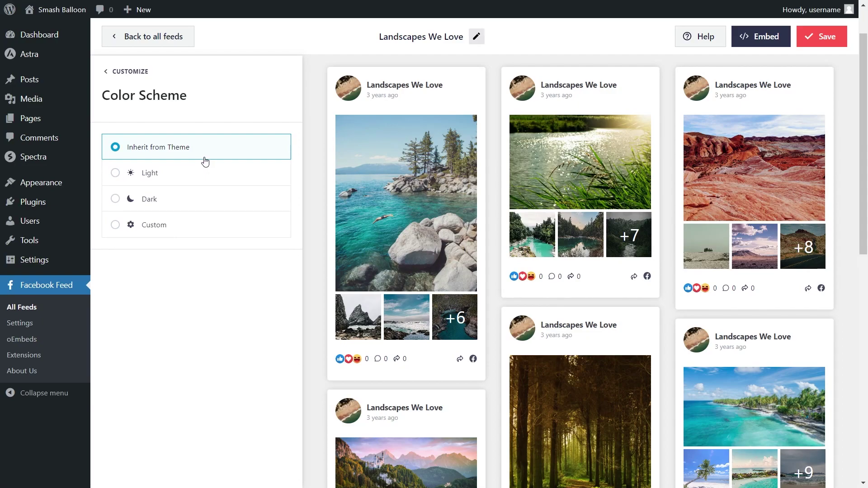
pyautogui.click(193, 175)
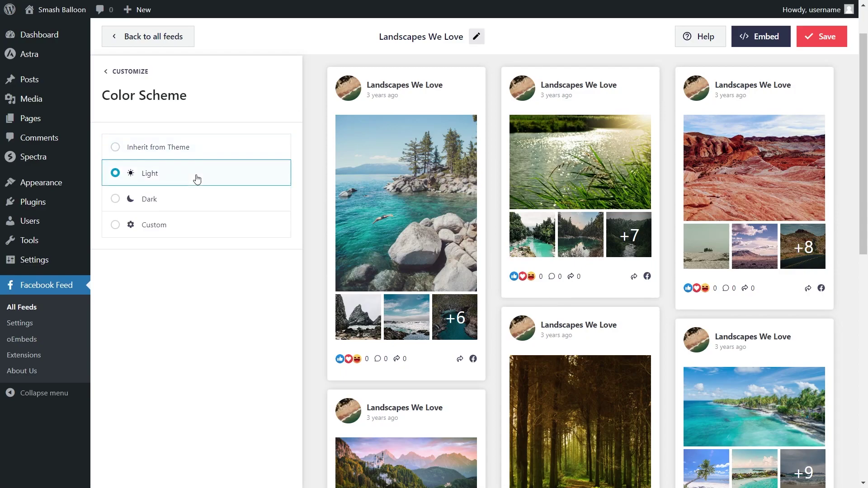
pyautogui.click(190, 199)
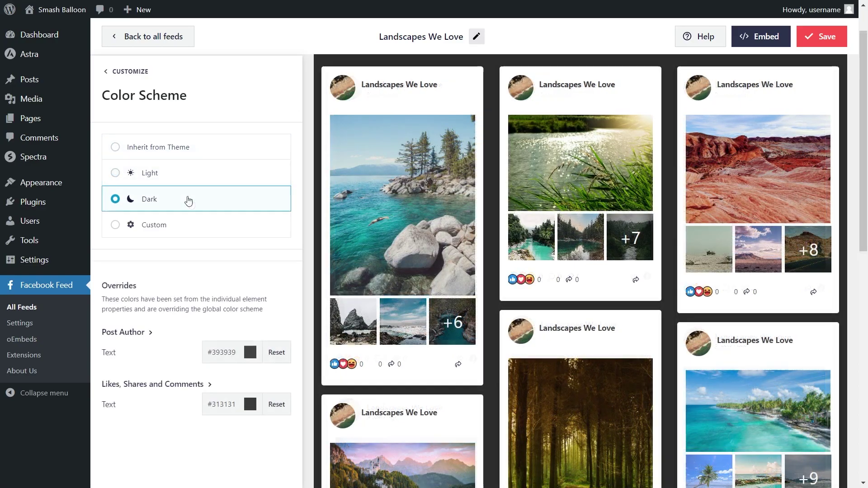
pyautogui.click(193, 229)
pyautogui.click(270, 288)
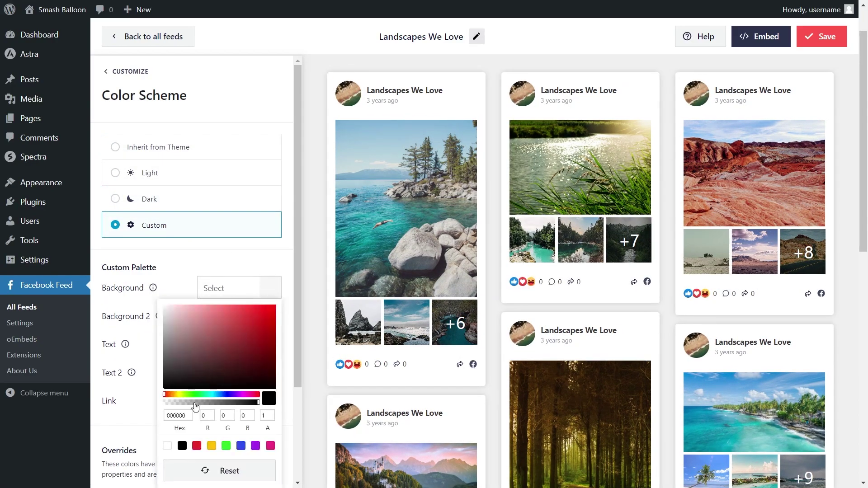
pyautogui.click(197, 446)
pyautogui.click(211, 446)
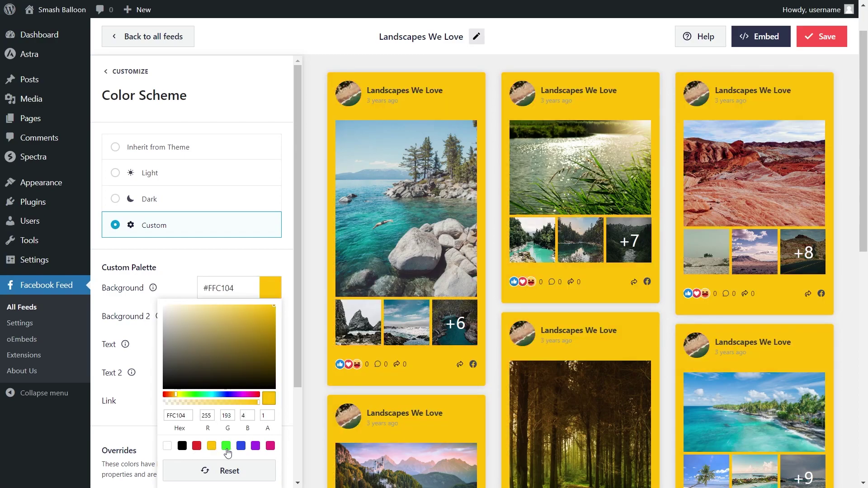
pyautogui.click(226, 446)
# - Revert the colour scheme to Inherit from Theme, save, and open the Settings options
pyautogui.click(188, 149)
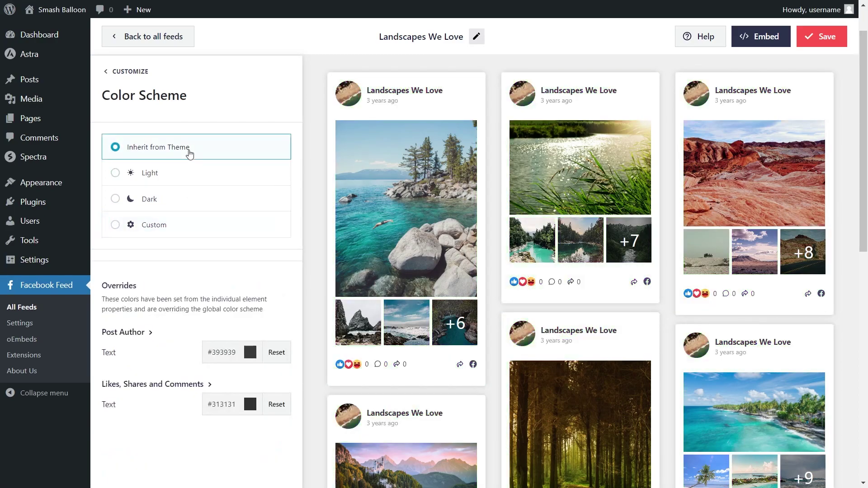
pyautogui.click(831, 43)
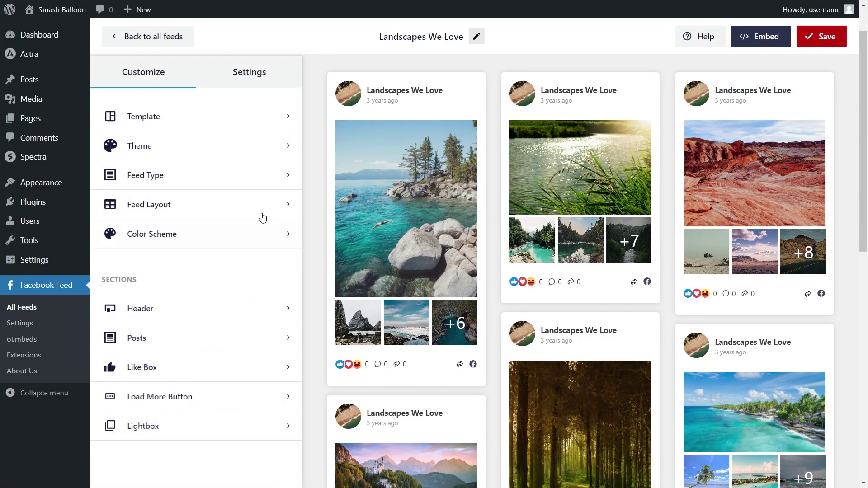
pyautogui.click(272, 80)
pyautogui.click(207, 150)
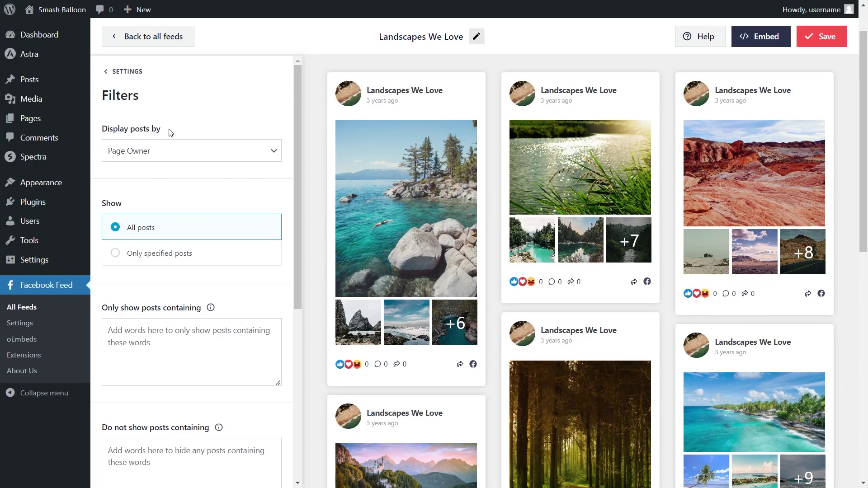
pyautogui.click(158, 159)
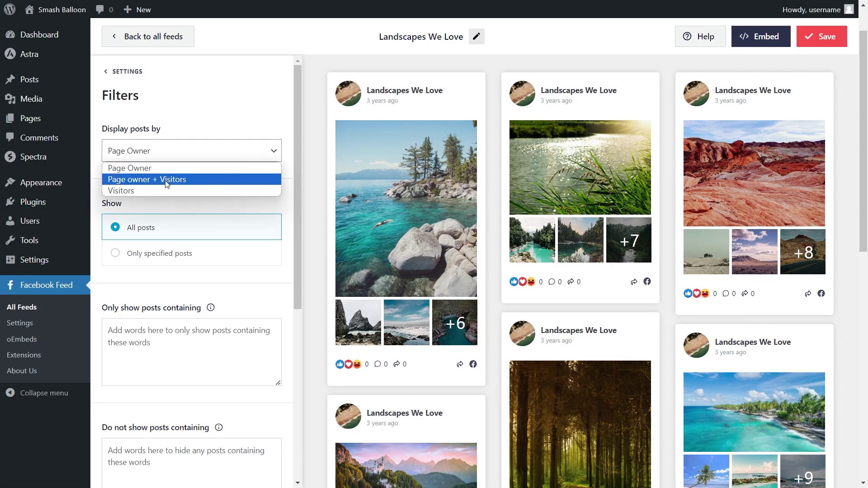
pyautogui.click(186, 206)
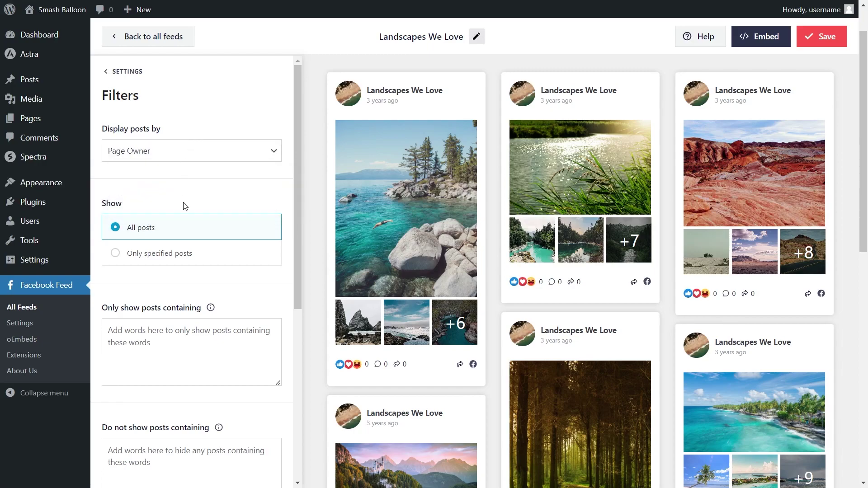
pyautogui.scroll(-1, 186, 206)
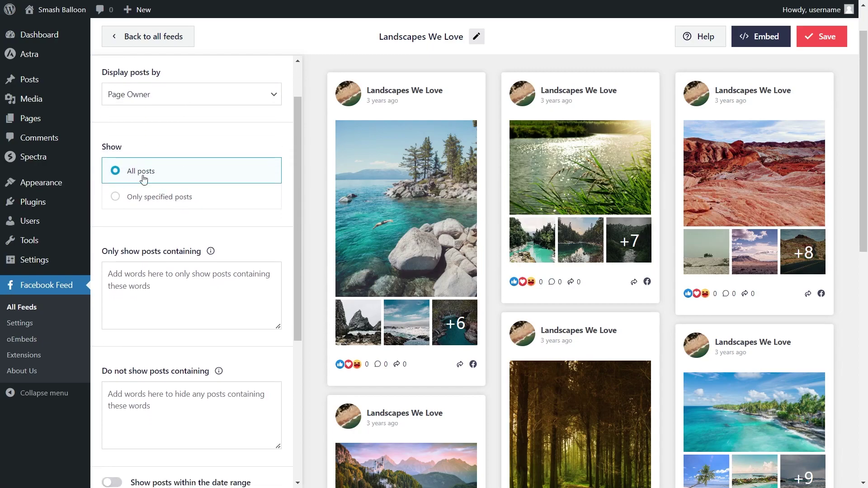
pyautogui.click(115, 196)
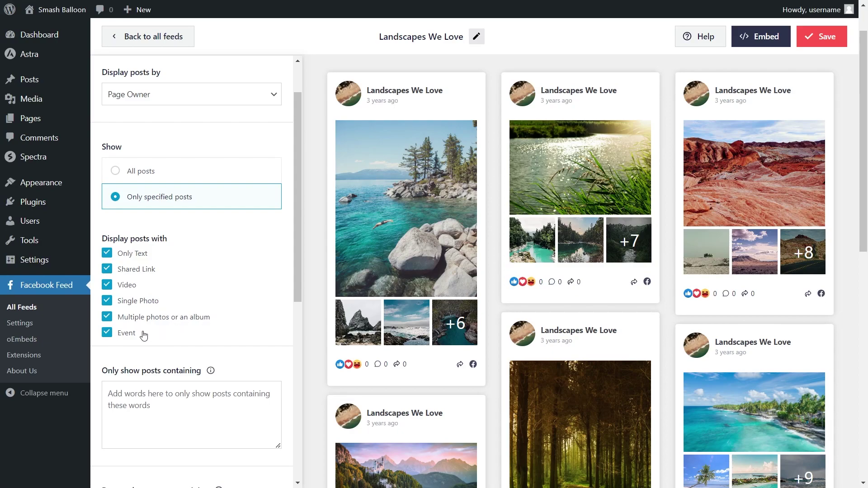
pyautogui.click(167, 179)
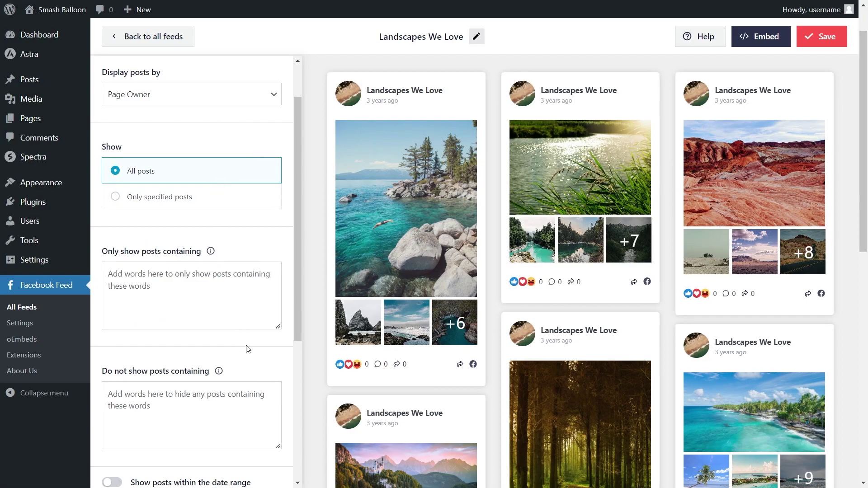
pyautogui.scroll(-5, 248, 349)
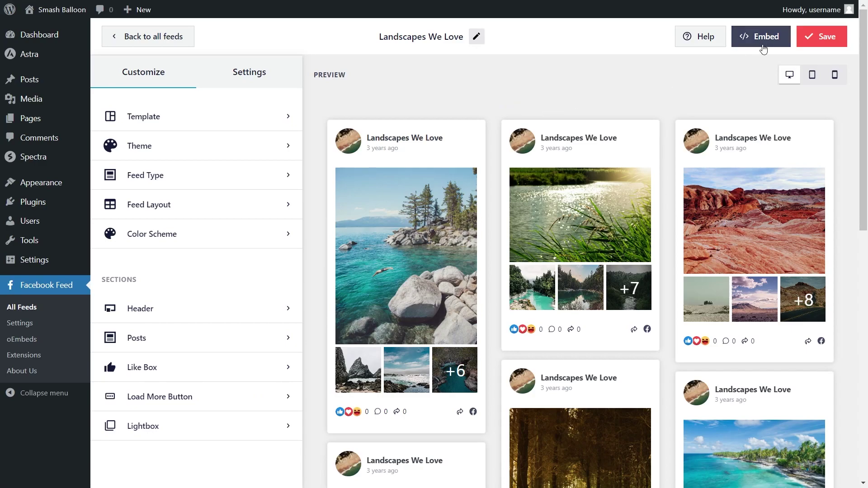
# - Save the feed, copy its shortcode and add it to the Find us on Facebook page
pyautogui.click(764, 45)
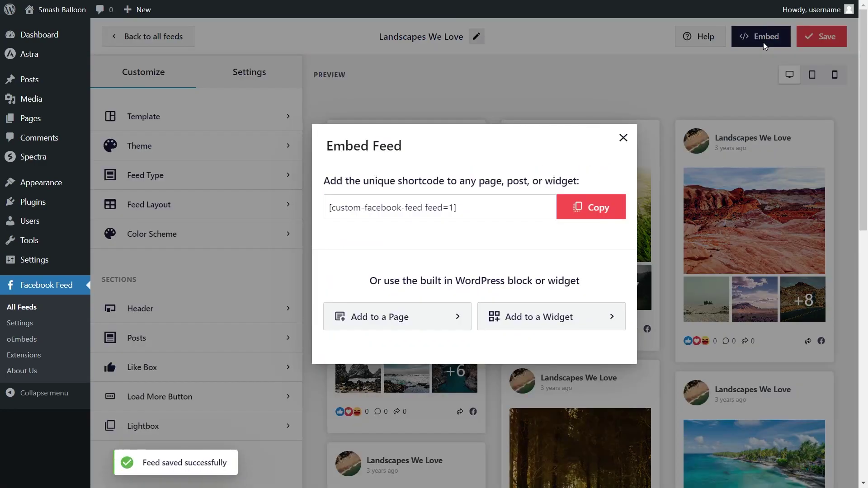
pyautogui.click(591, 208)
pyautogui.click(409, 322)
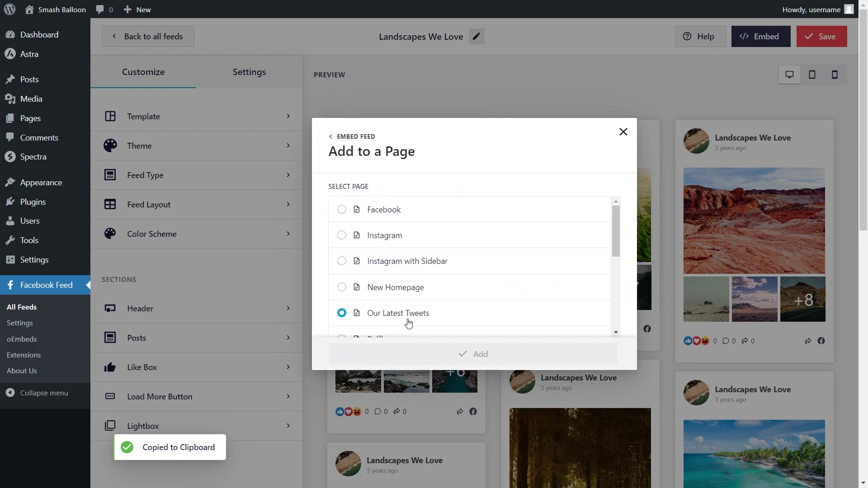
pyautogui.click(416, 211)
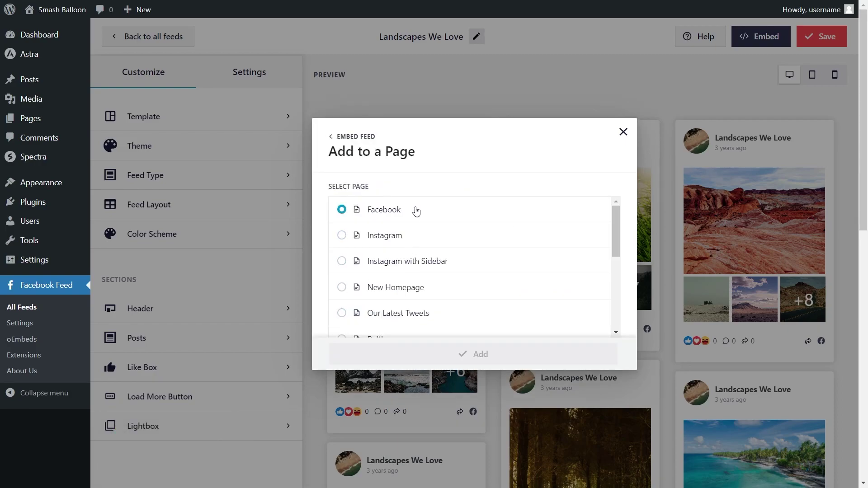
pyautogui.click(466, 356)
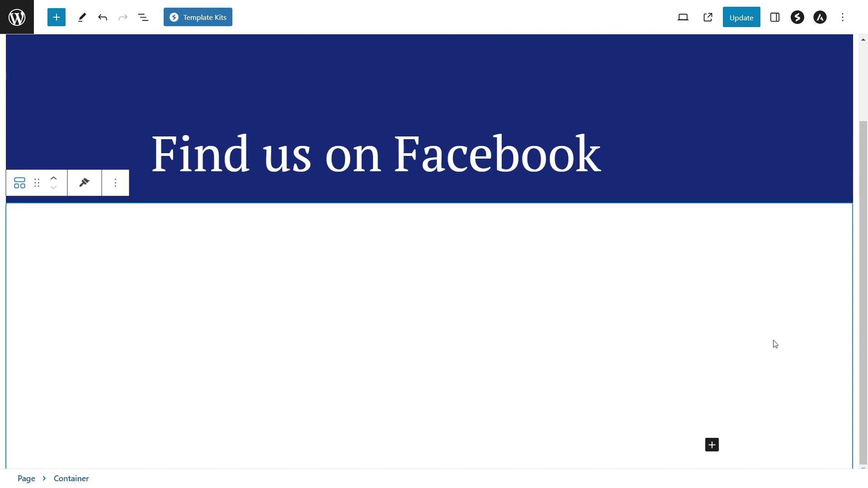
# - Insert a shortcode block below the heading and paste the feed's shortcode
pyautogui.click(712, 445)
pyautogui.click(560, 319)
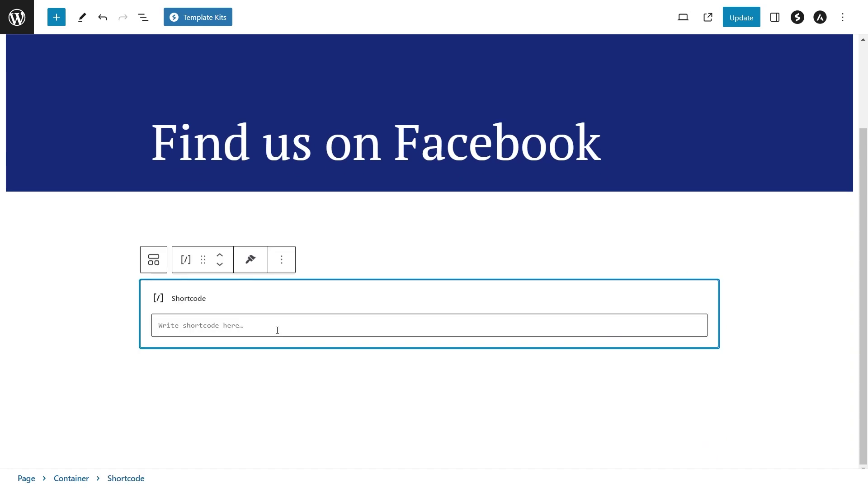
pyautogui.click(277, 330)
pyautogui.hotkey('ctrl', 'v')
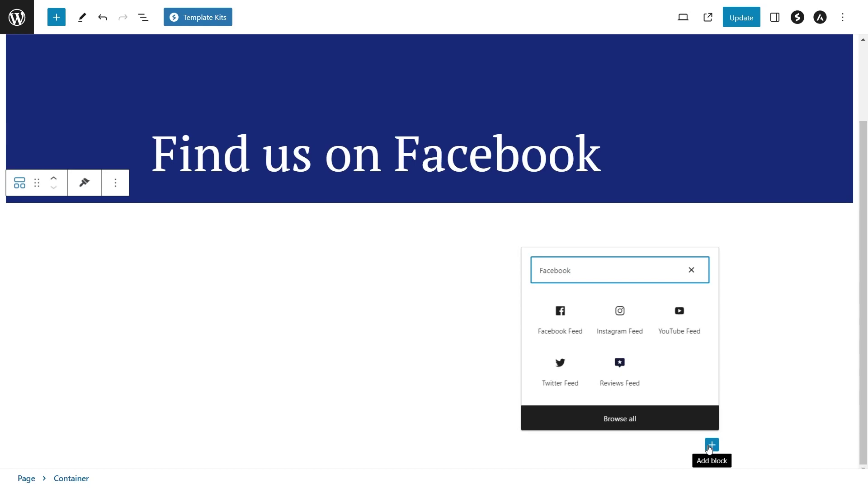
# - Add a Facebook Feed block showing Landscapes We Love and update the page
pyautogui.click(569, 327)
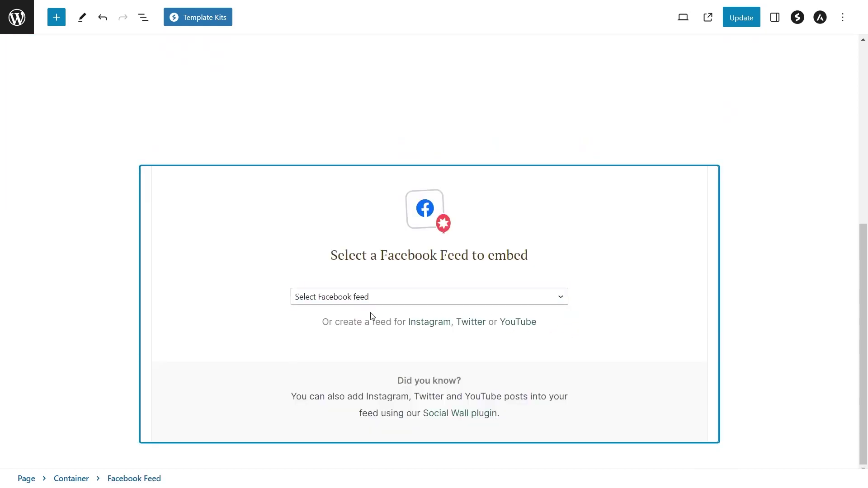
pyautogui.click(563, 297)
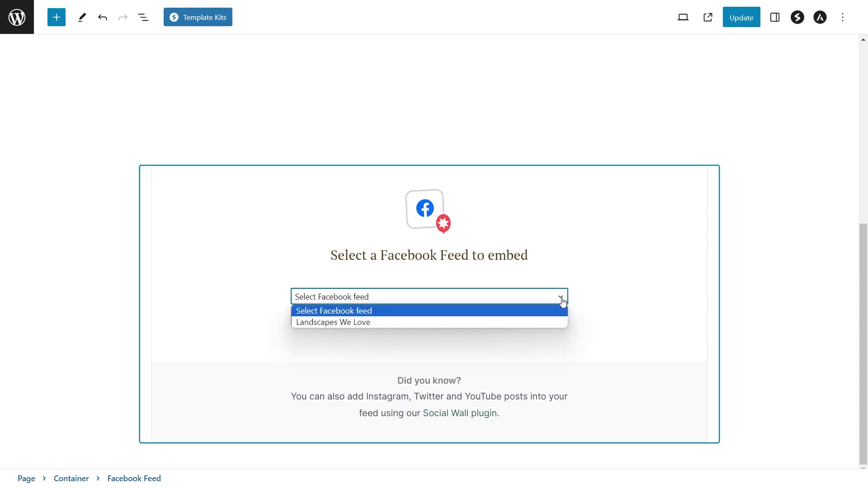
pyautogui.click(364, 322)
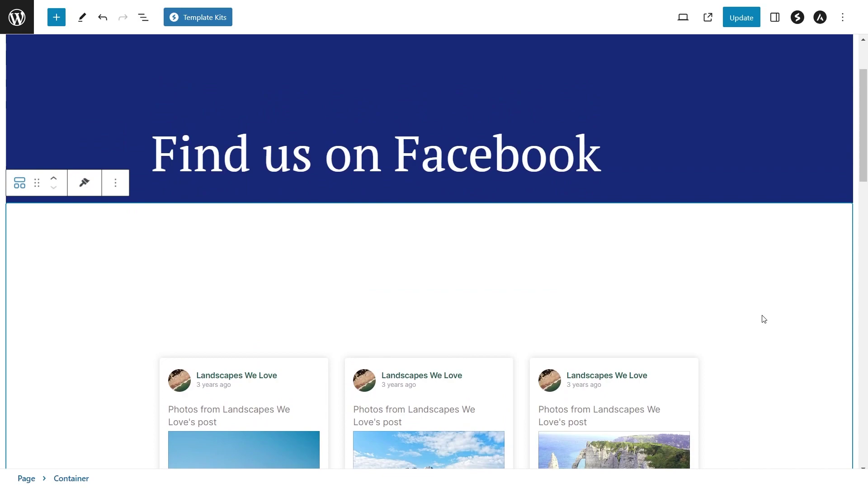
pyautogui.scroll(-3, 763, 321)
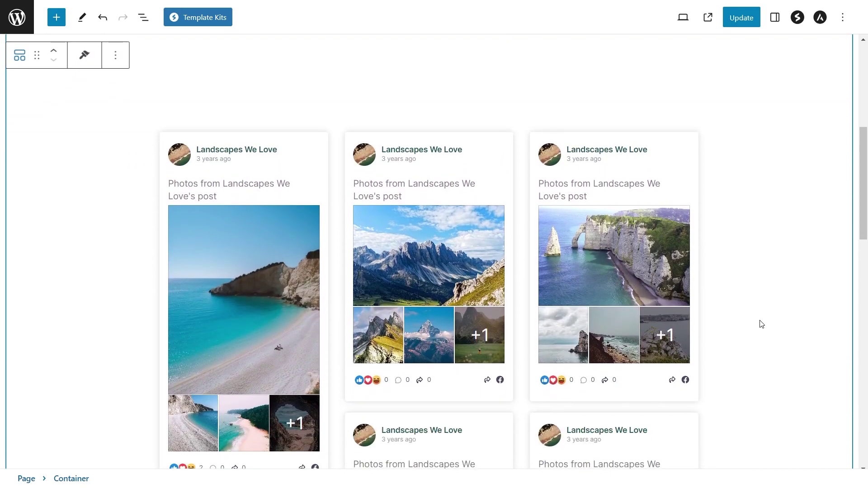
pyautogui.click(751, 21)
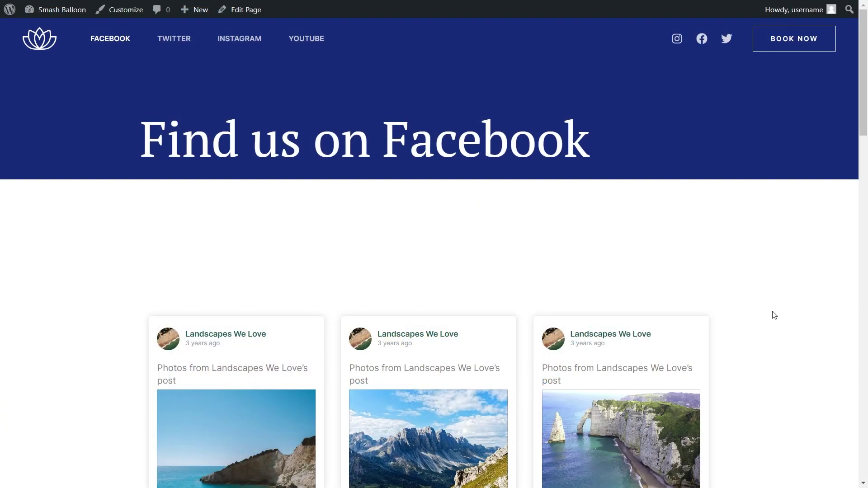
# - Scroll down the live page's feed and load more posts
pyautogui.scroll(-4, 774, 315)
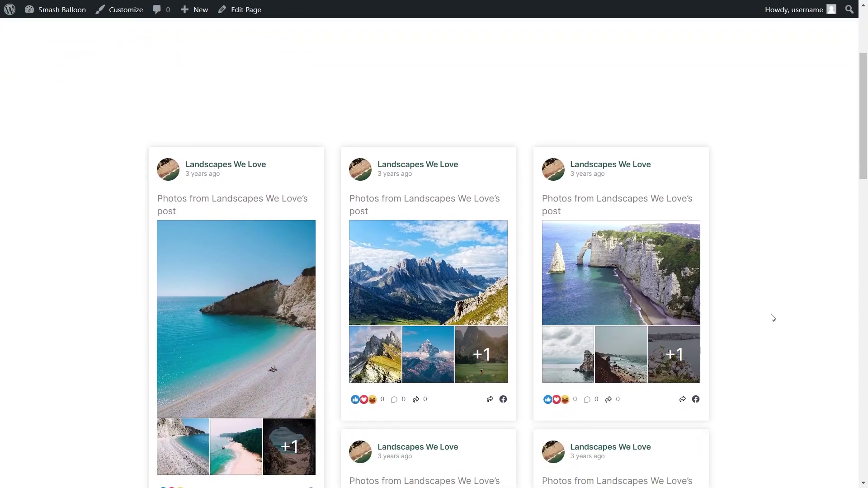
pyautogui.scroll(-3, 774, 318)
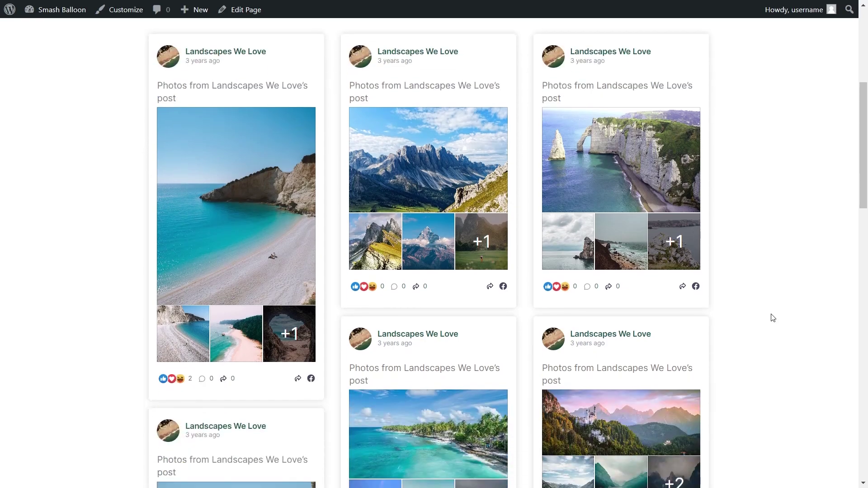
pyautogui.scroll(-4, 756, 324)
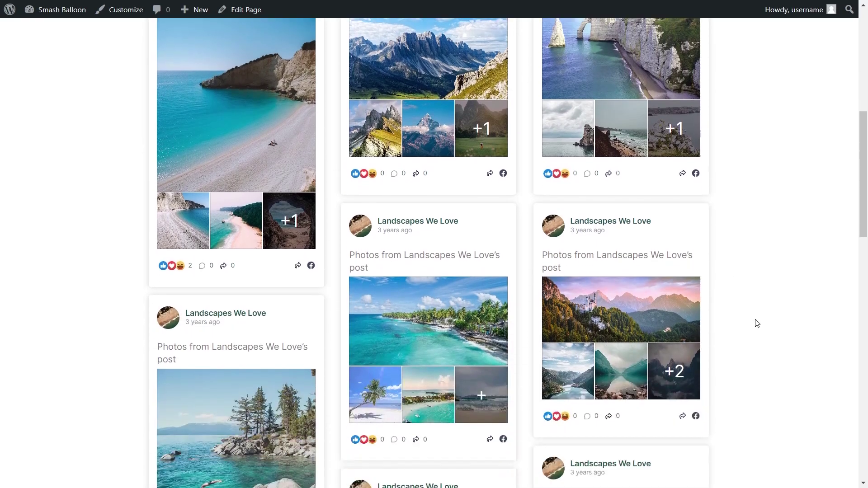
pyautogui.scroll(-12, 757, 323)
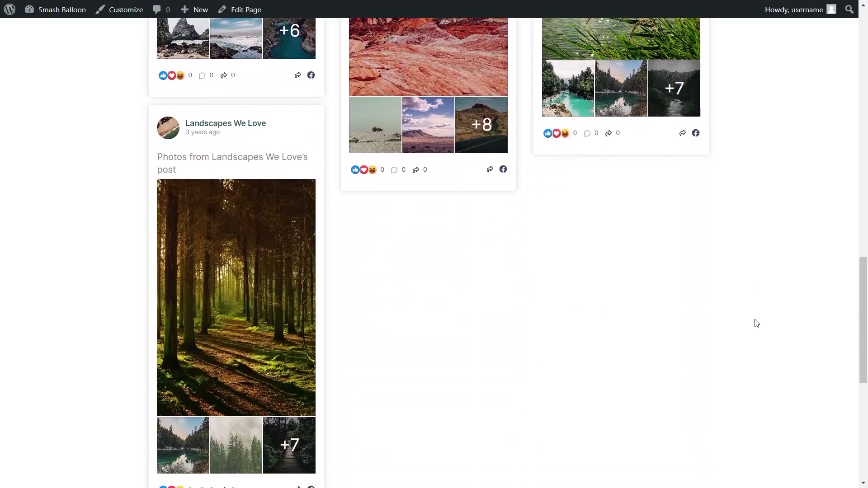
pyautogui.click(463, 425)
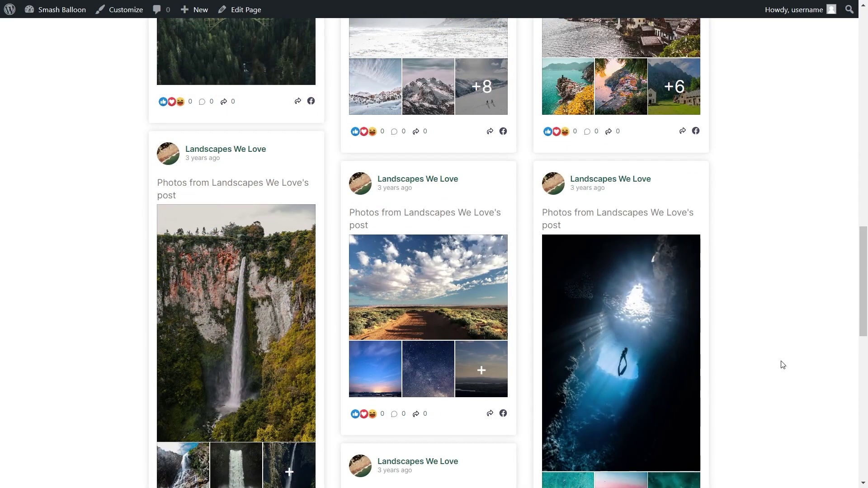
# - View the underwater cave photo and the aerial surf album photo in the lightbox
pyautogui.scroll(-3, 781, 364)
pyautogui.scroll(-4, 781, 368)
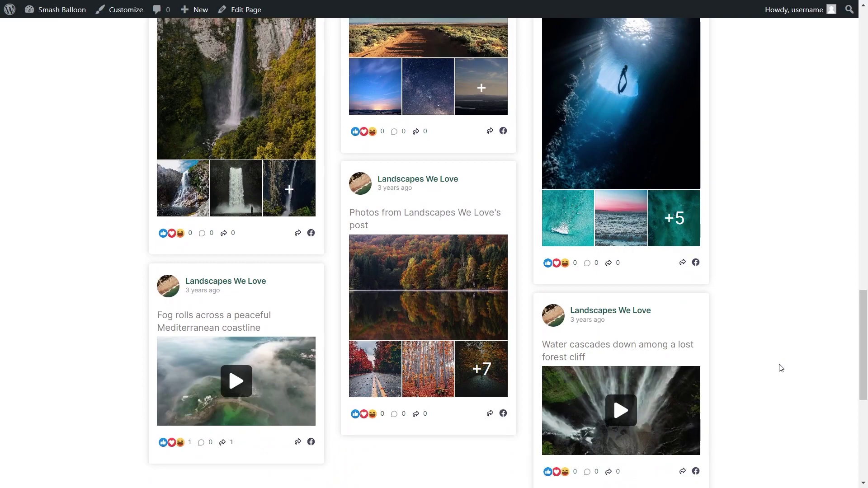
pyautogui.scroll(4, 782, 368)
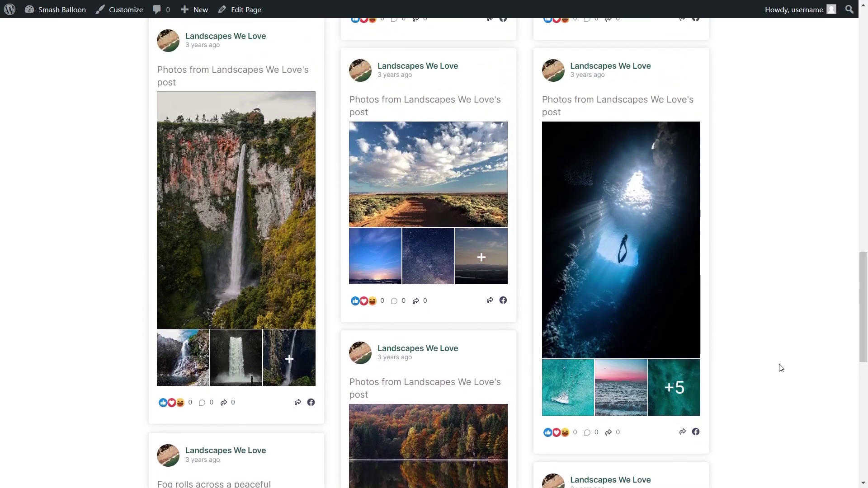
pyautogui.click(638, 316)
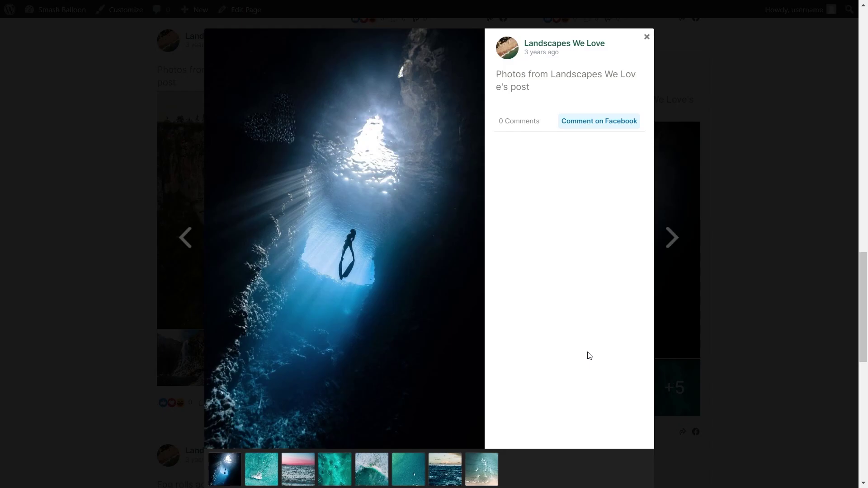
pyautogui.click(269, 469)
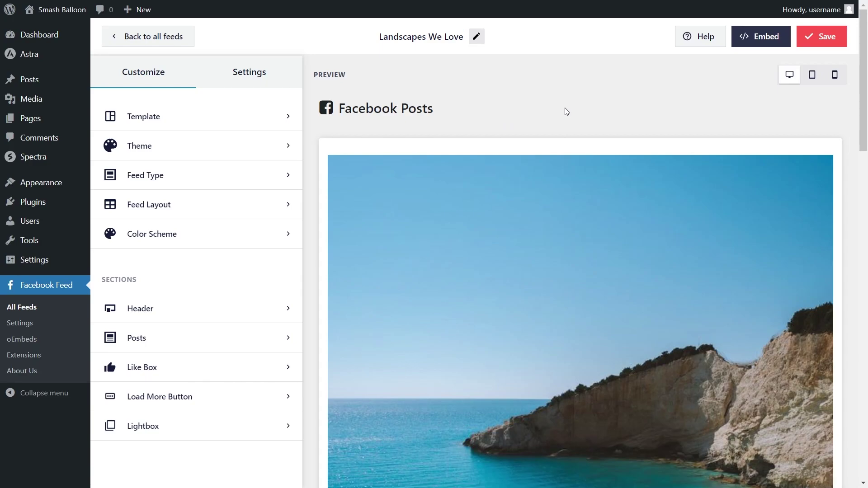
# - Copy the feed's shortcode and paste it into a Shortcode block in Main Sidebar
pyautogui.click(746, 43)
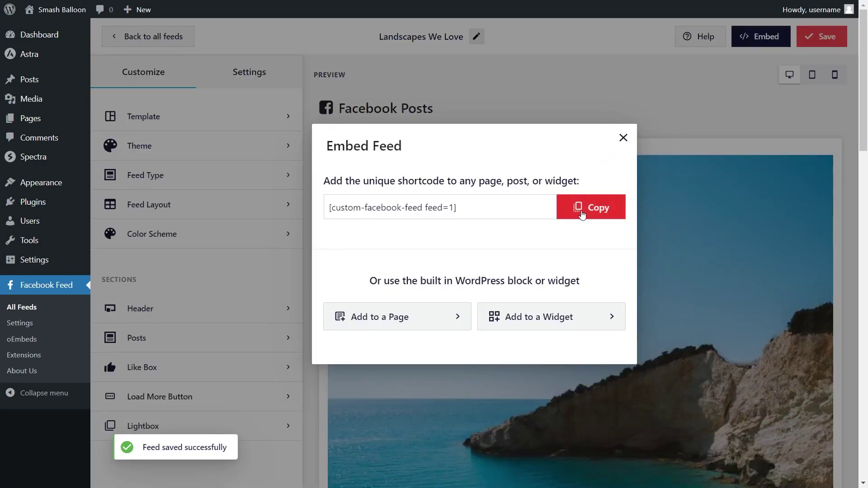
pyautogui.click(582, 214)
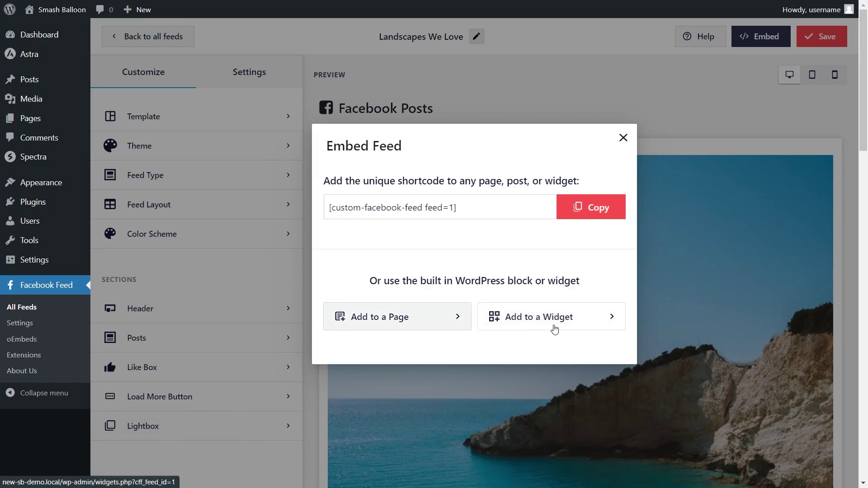
pyautogui.click(552, 328)
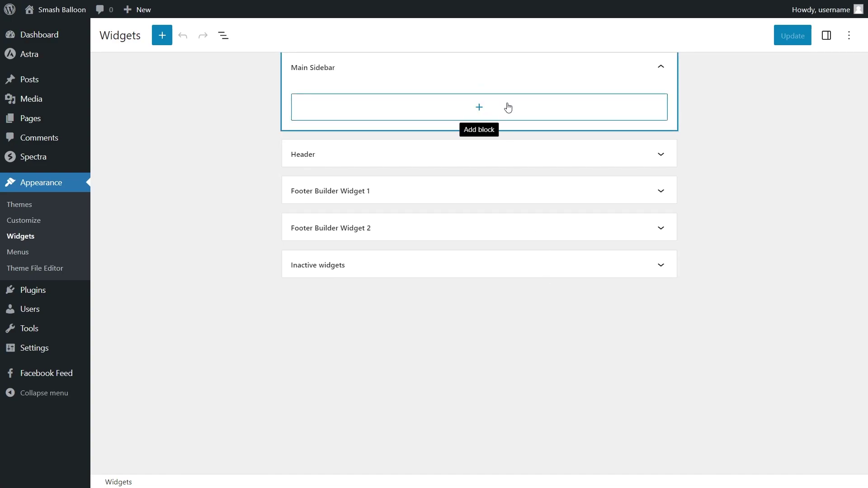
pyautogui.click(483, 109)
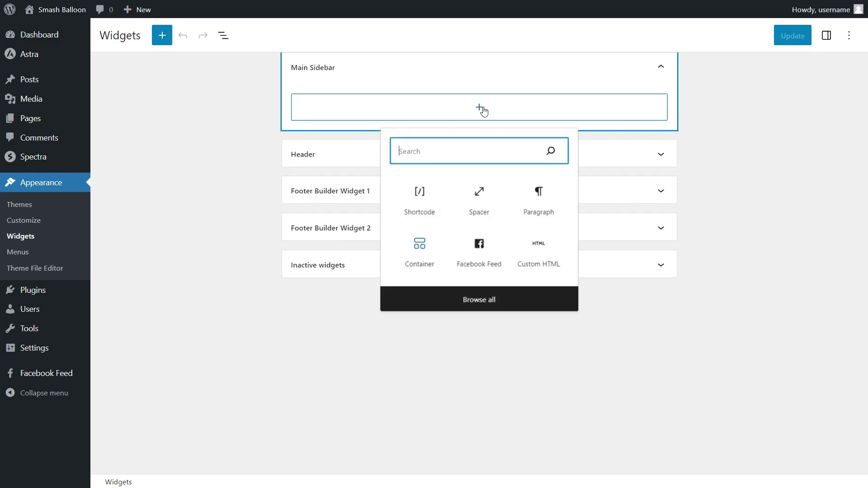
pyautogui.click(427, 208)
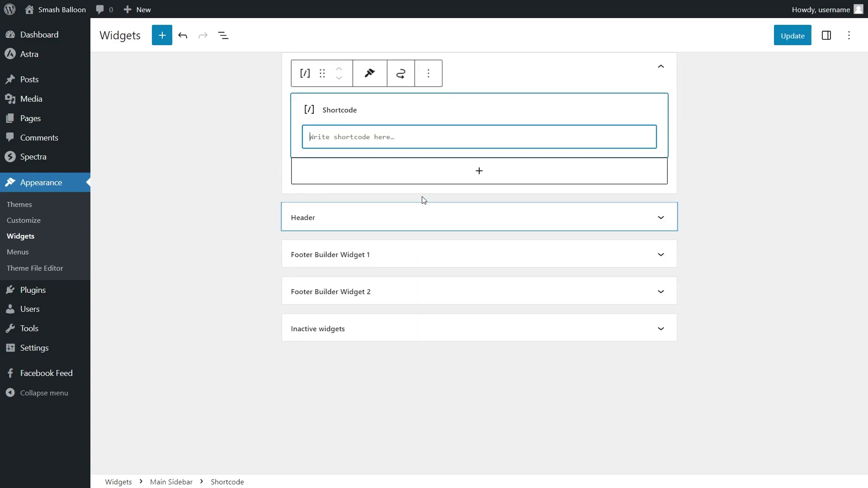
pyautogui.hotkey('ctrl', 'v')
# - Add a Facebook Feed block showing Landscapes We Love to Main Sidebar and save the widgets
pyautogui.click(478, 116)
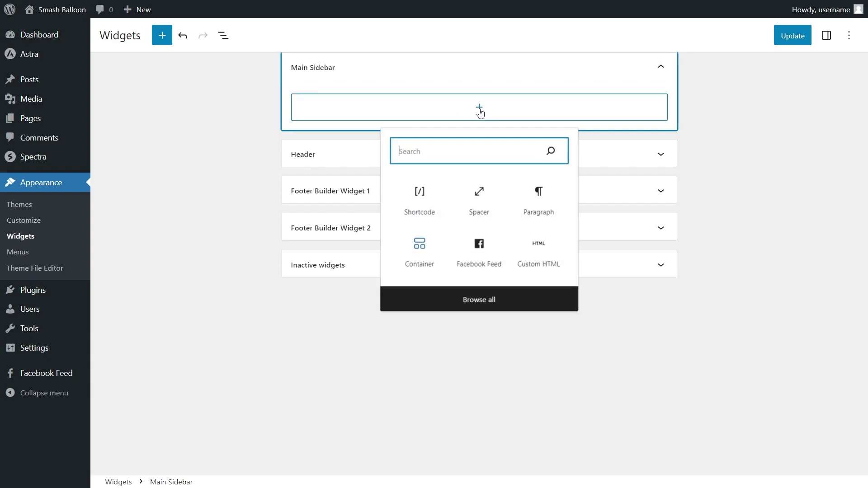
pyautogui.click(479, 252)
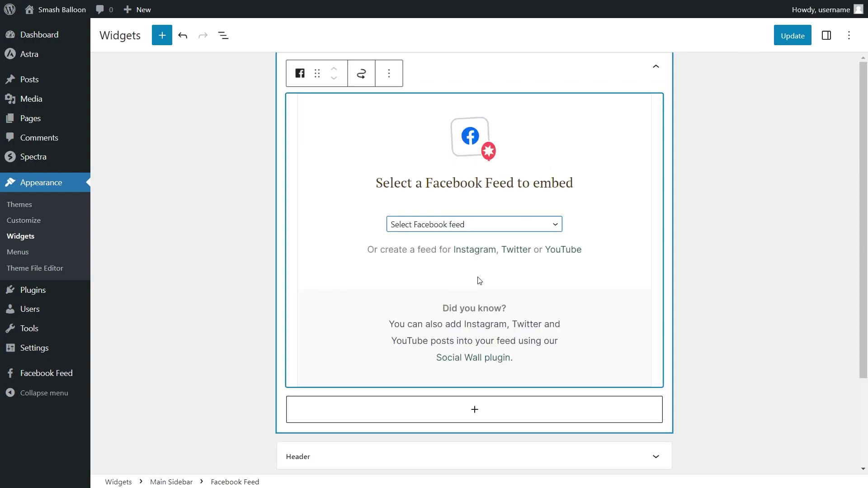
pyautogui.click(554, 226)
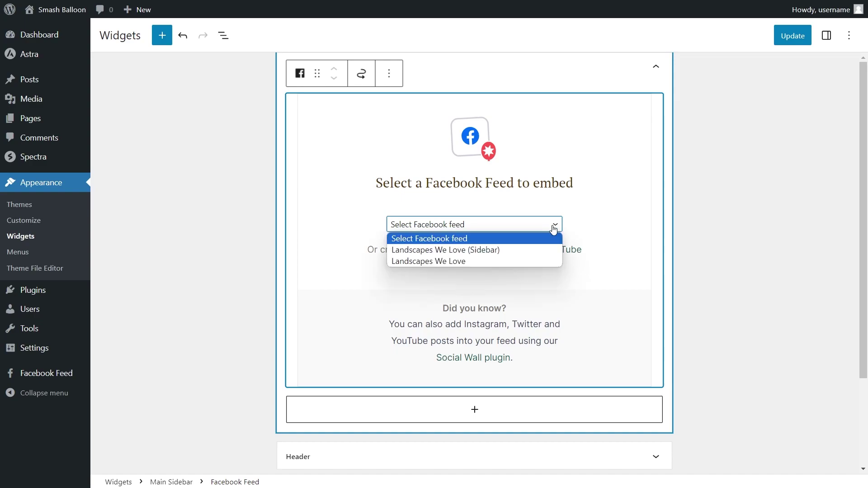
pyautogui.click(495, 257)
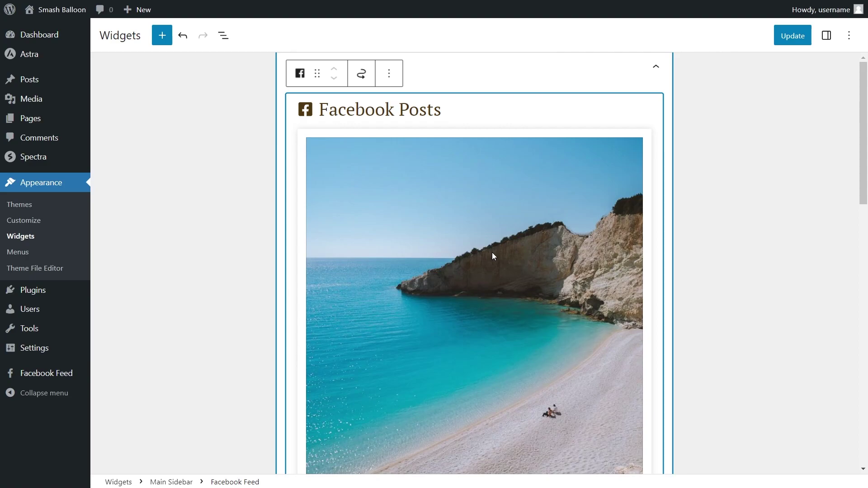
pyautogui.scroll(-3, 680, 245)
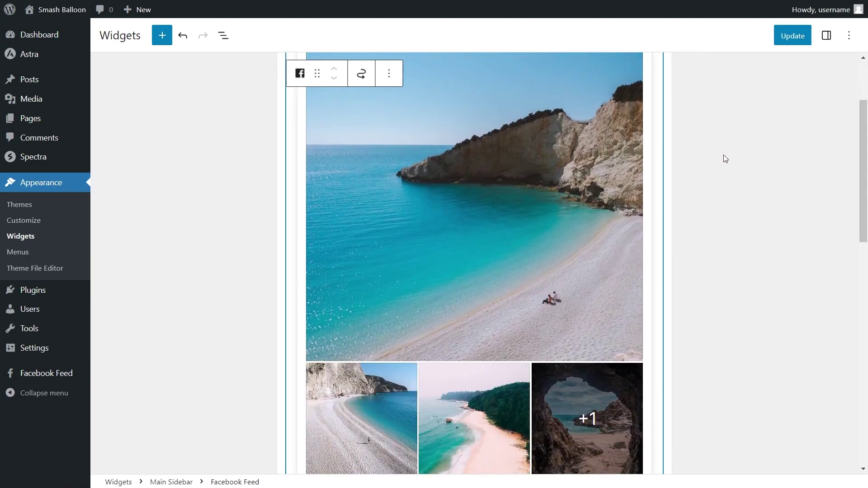
pyautogui.click(782, 39)
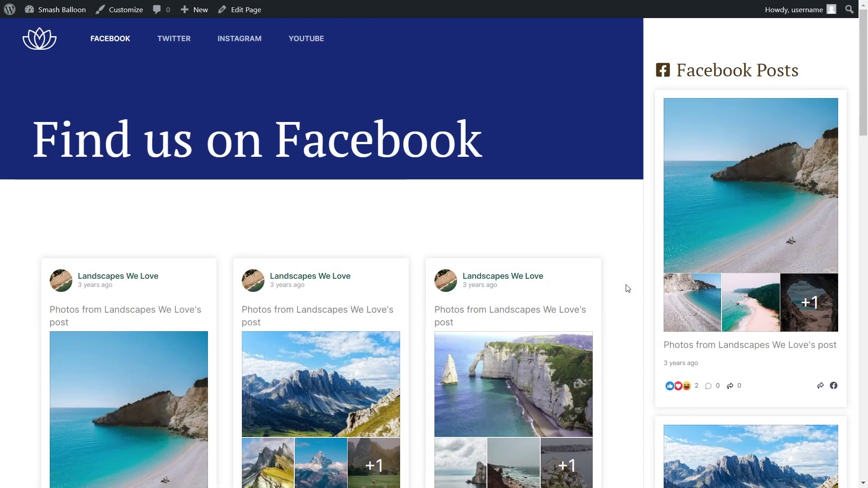
pyautogui.scroll(-4, 628, 289)
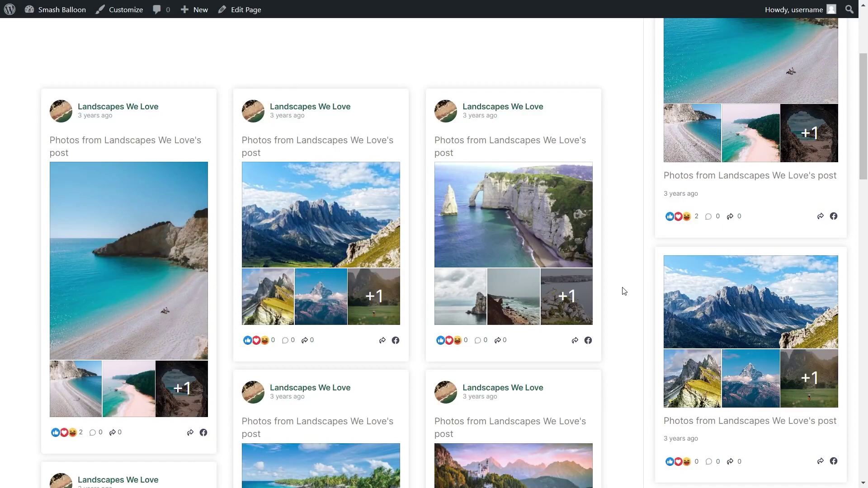
pyautogui.scroll(-3, 625, 291)
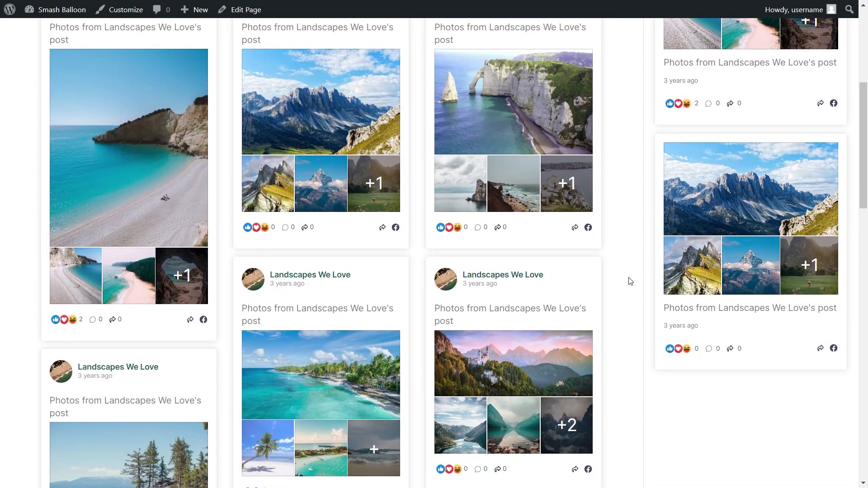
pyautogui.scroll(5, 647, 270)
pyautogui.scroll(2, 647, 269)
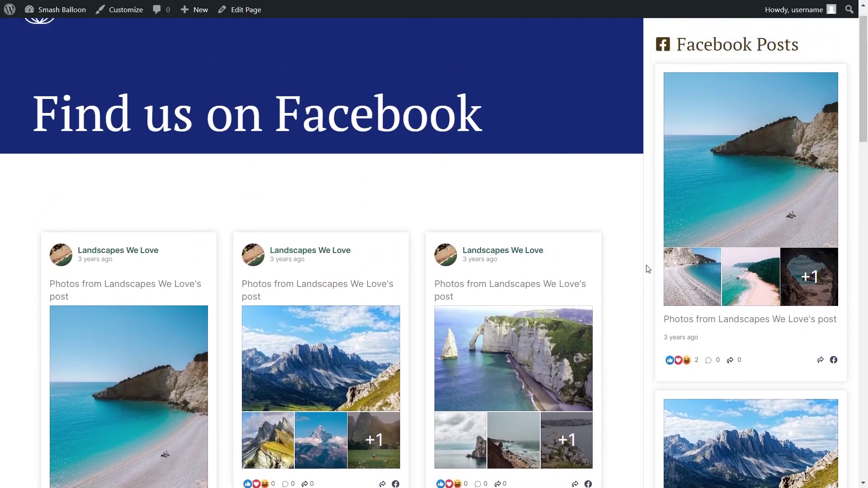